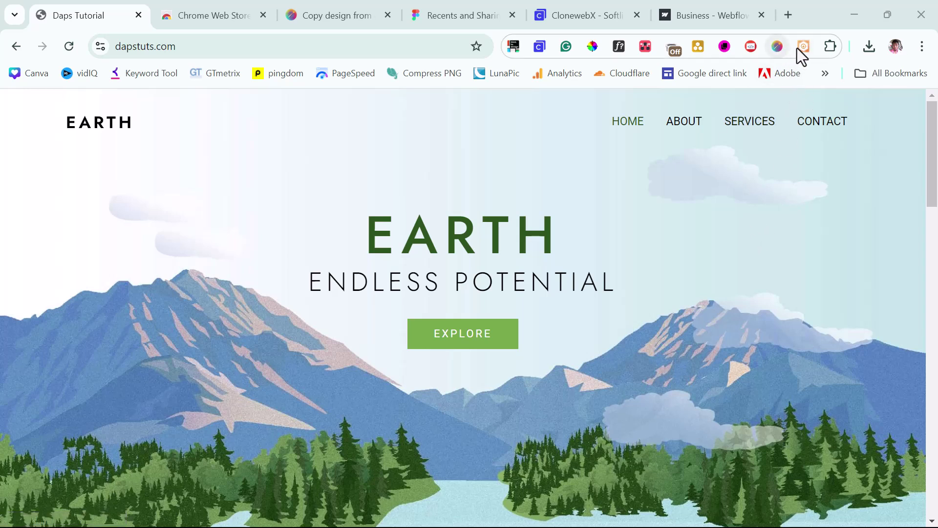
# Inspect the dapstuts.com page in the developer tools and save all its resources with ResourcesSaver
pyautogui.rightClick(611, 234)
pyautogui.scroll(-2, 682, 391)
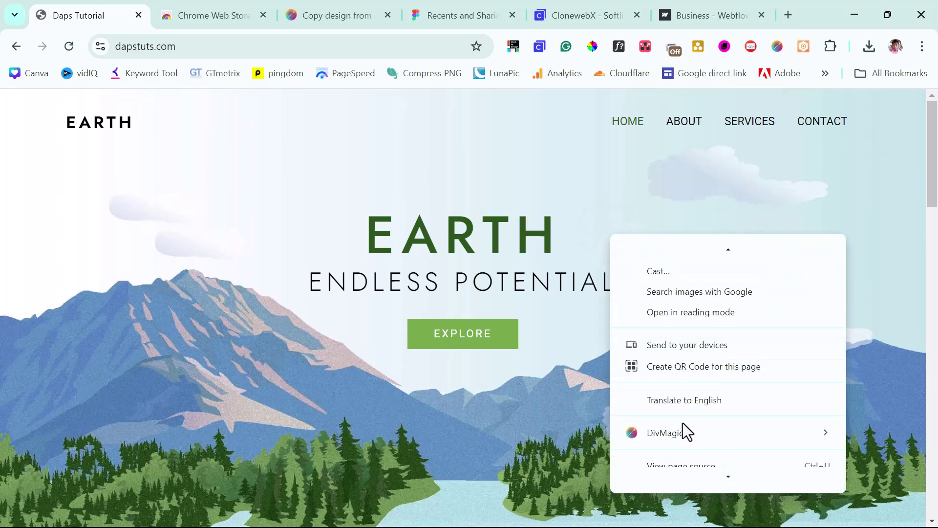
pyautogui.click(673, 477)
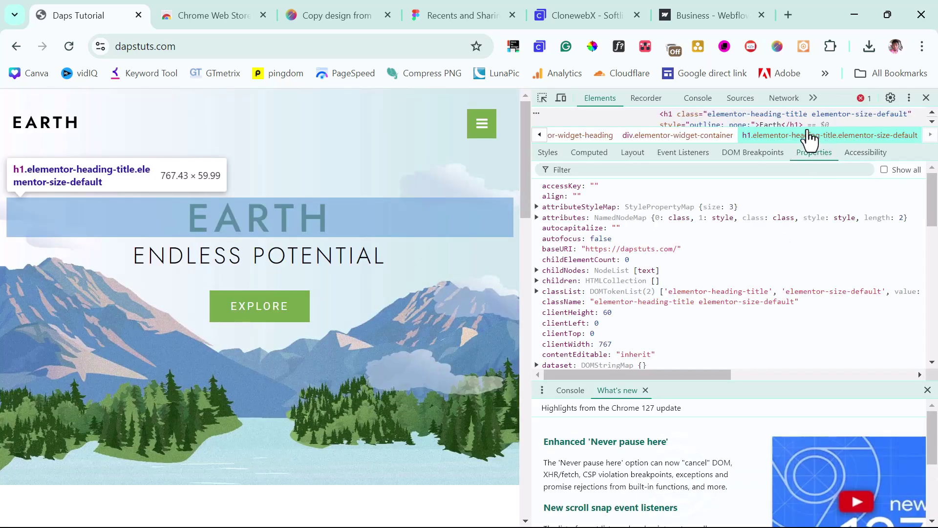
pyautogui.click(813, 98)
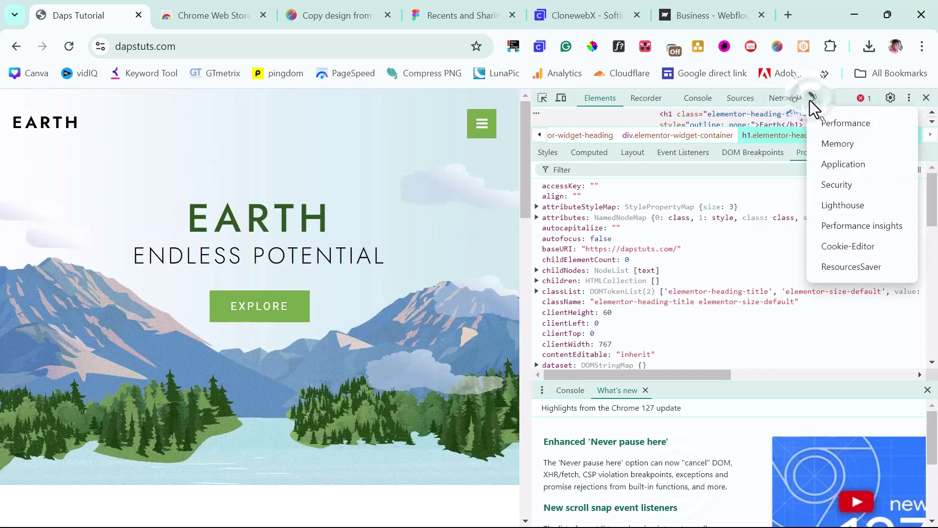
pyautogui.click(854, 267)
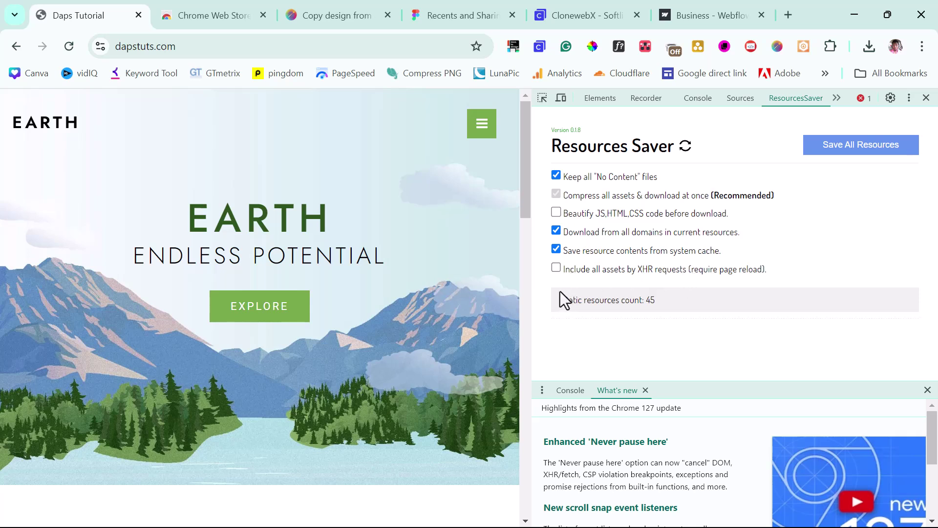
pyautogui.click(845, 148)
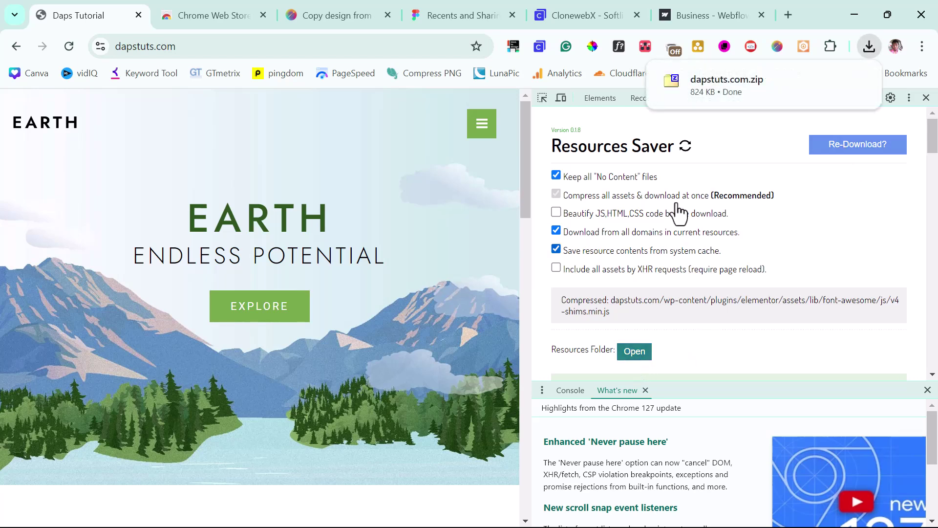
# Show the downloaded dapstuts.com.zip in the Downloads folder and extract it to C:\Users\User\Downloads\dapstuts.com
pyautogui.moveTo(721, 75)
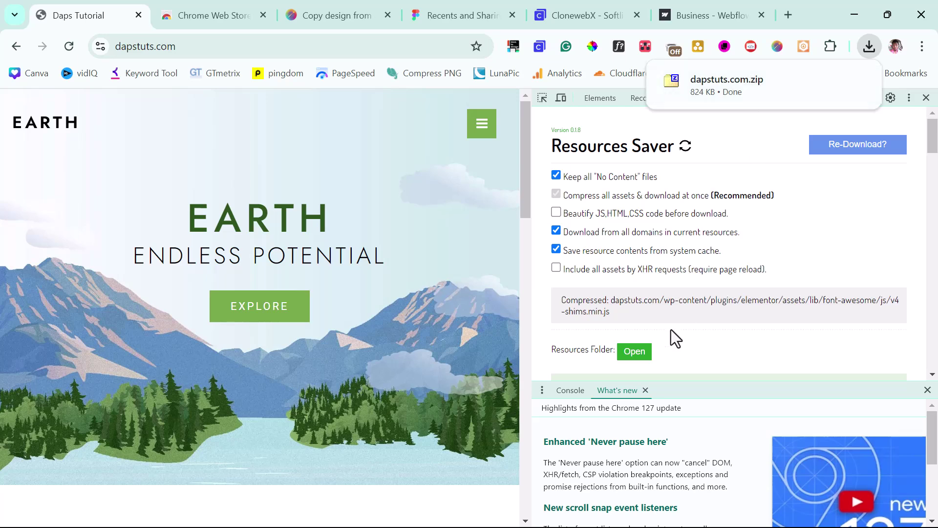
pyautogui.click(637, 354)
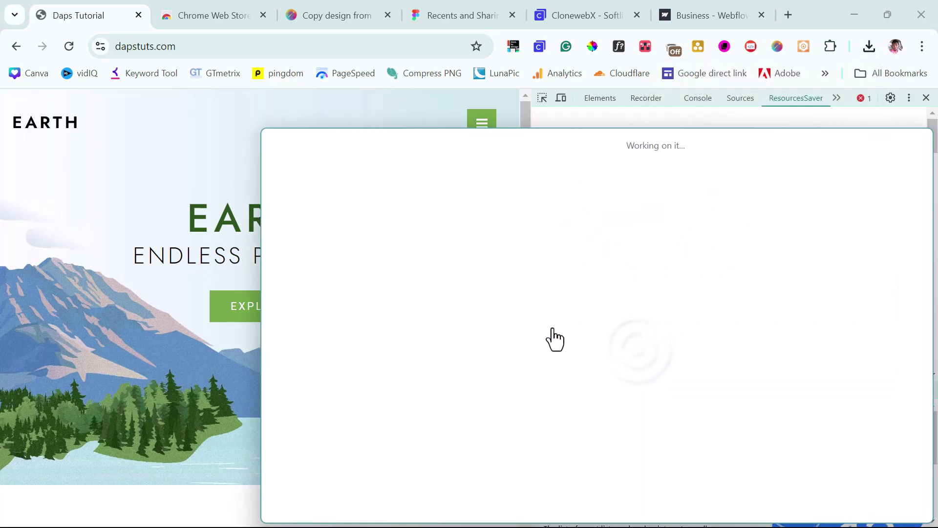
pyautogui.rightClick(426, 295)
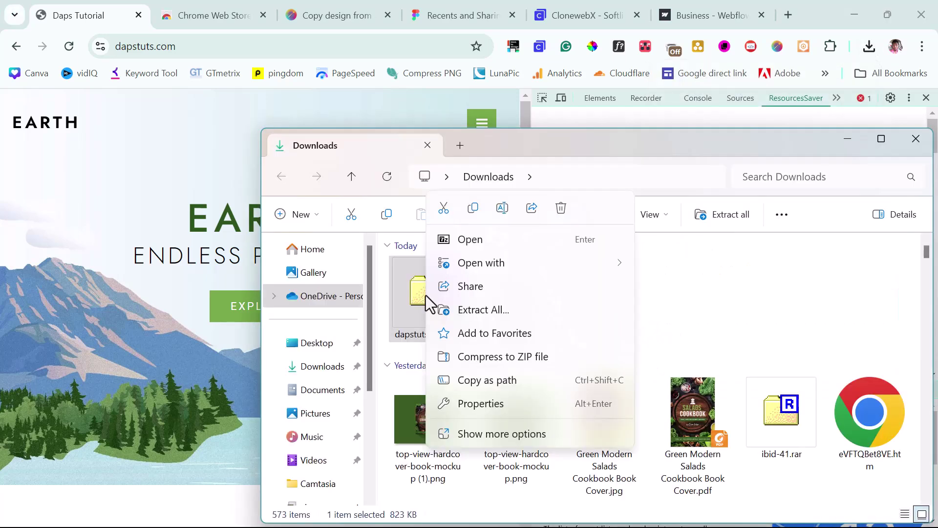
pyautogui.click(471, 306)
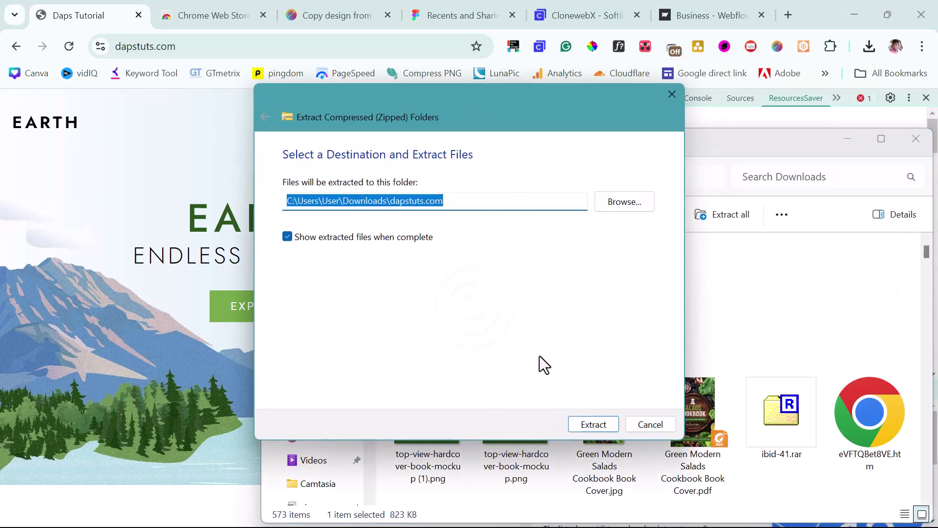
pyautogui.click(594, 425)
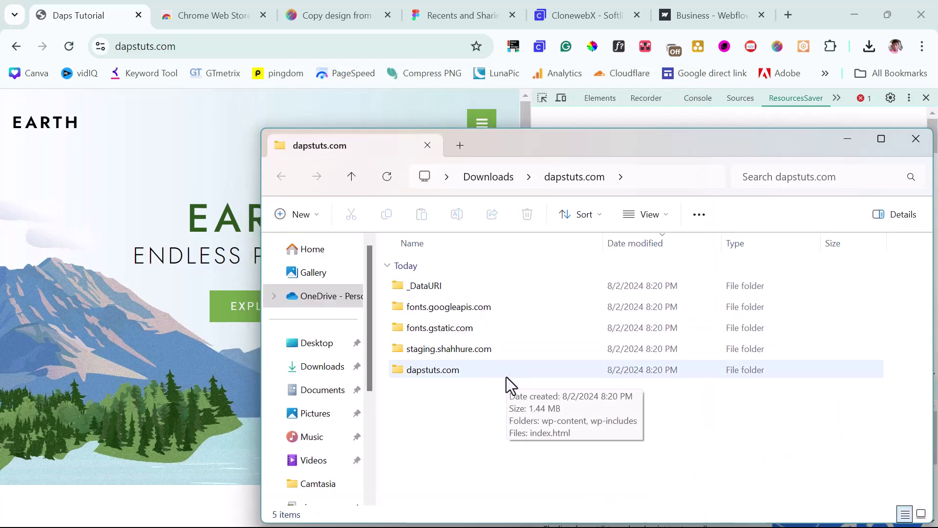
# Browse the extracted inner dapstuts.com folder as far as wp-content\uploads, and open the site's index.html in the browser
pyautogui.doubleClick(473, 374)
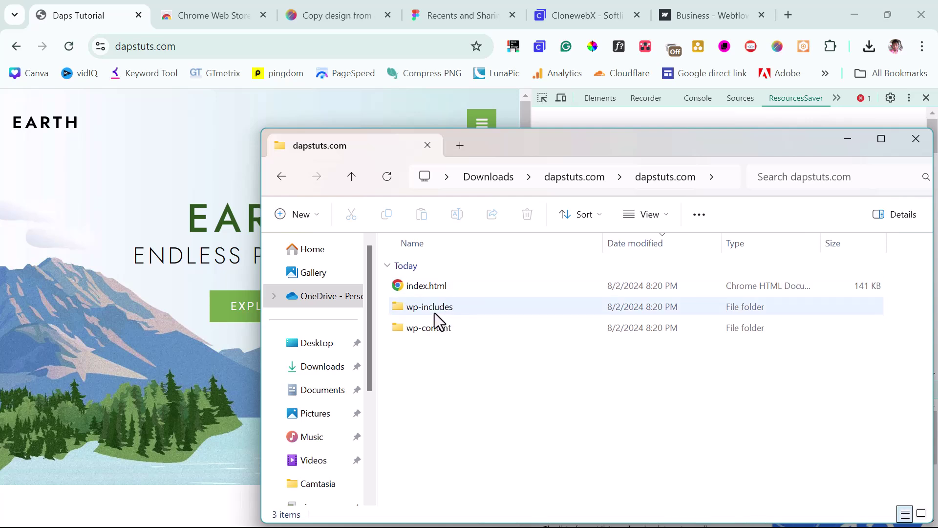
pyautogui.doubleClick(456, 330)
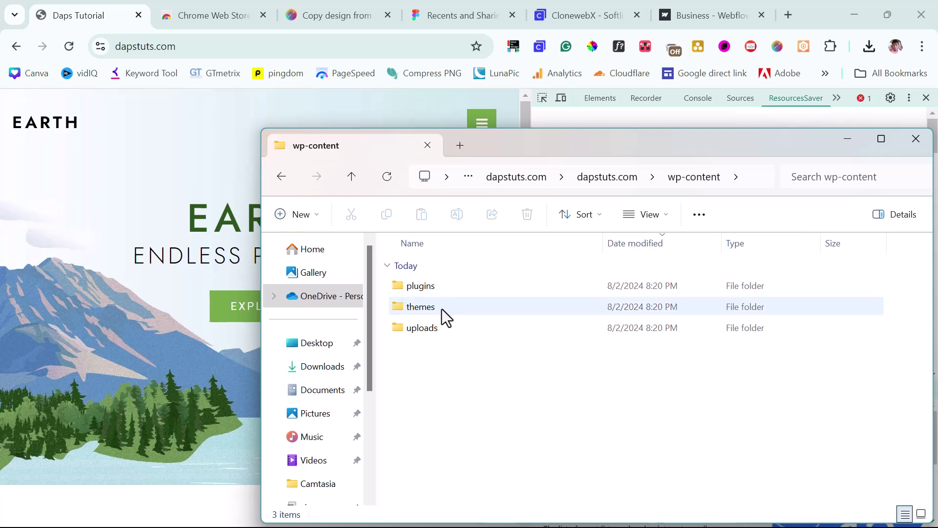
pyautogui.doubleClick(444, 329)
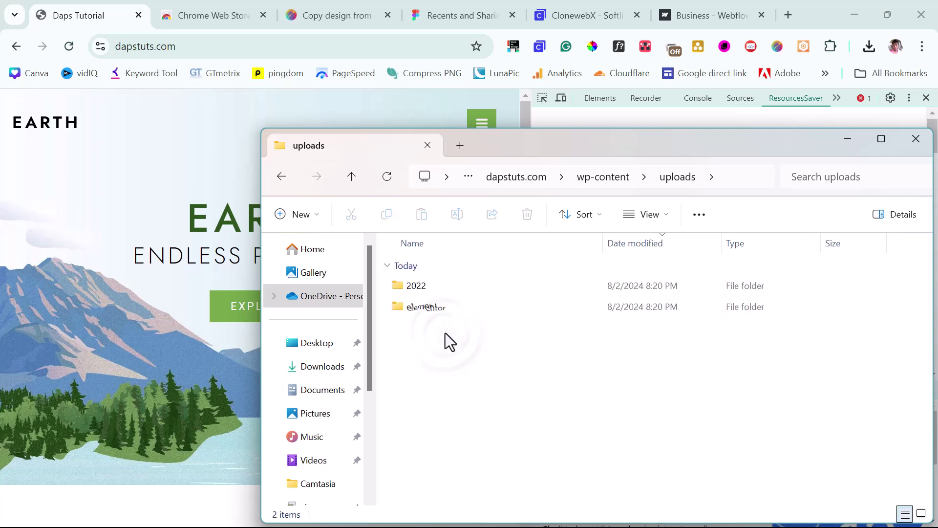
pyautogui.click(532, 180)
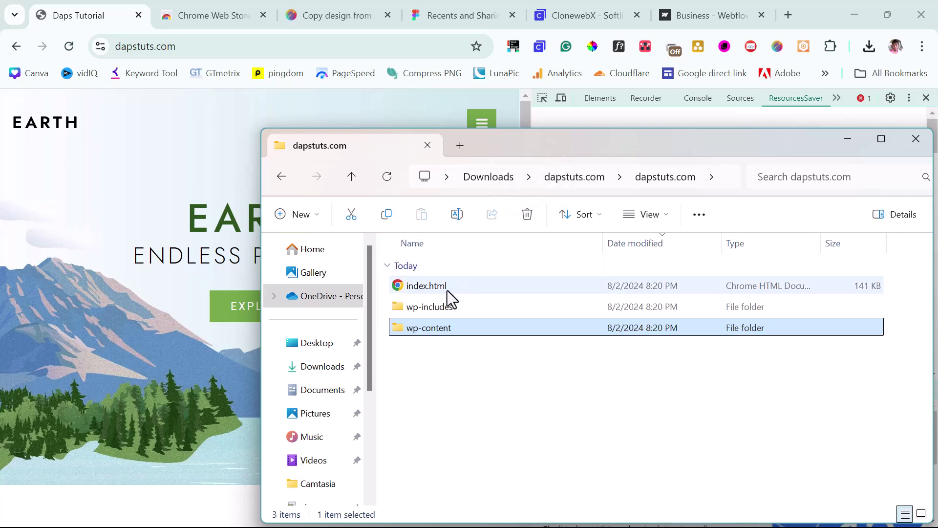
pyautogui.click(446, 290)
pyautogui.doubleClick(447, 290)
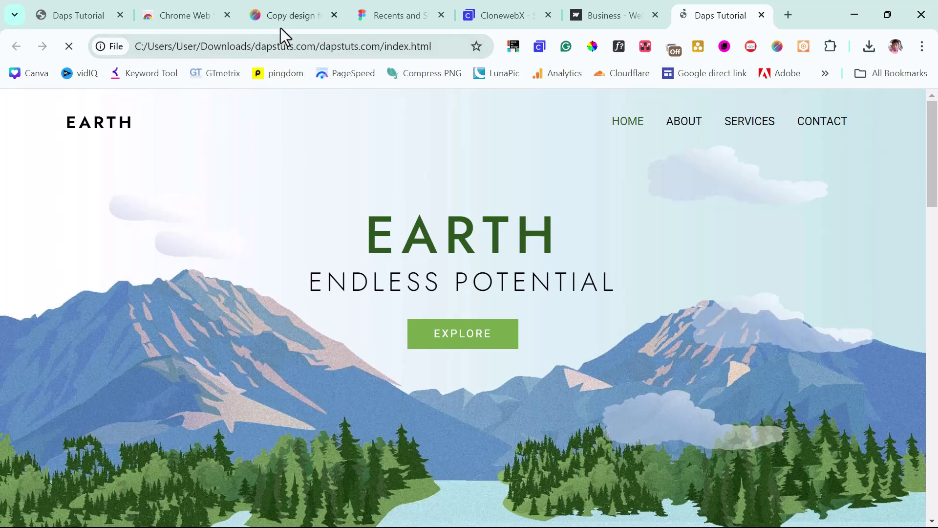
# Compare the local index.html copy with the live dapstuts.com page, check it down to the footer, and close the copy
pyautogui.click(93, 13)
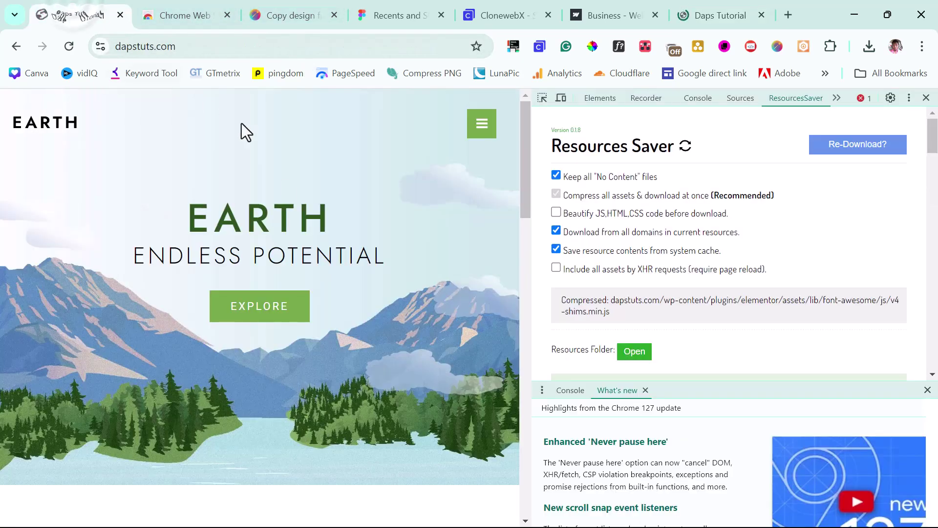
pyautogui.click(713, 15)
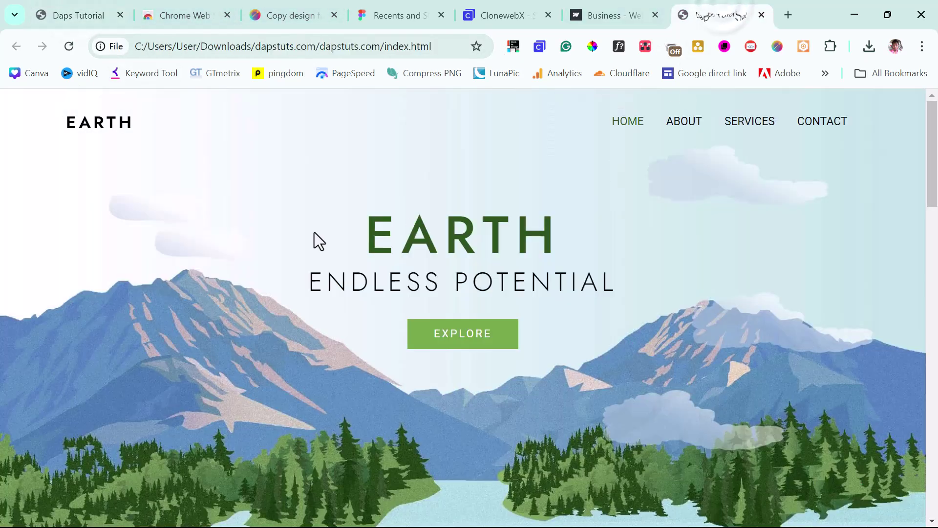
pyautogui.scroll(-5, 315, 233)
pyautogui.scroll(-10, 316, 236)
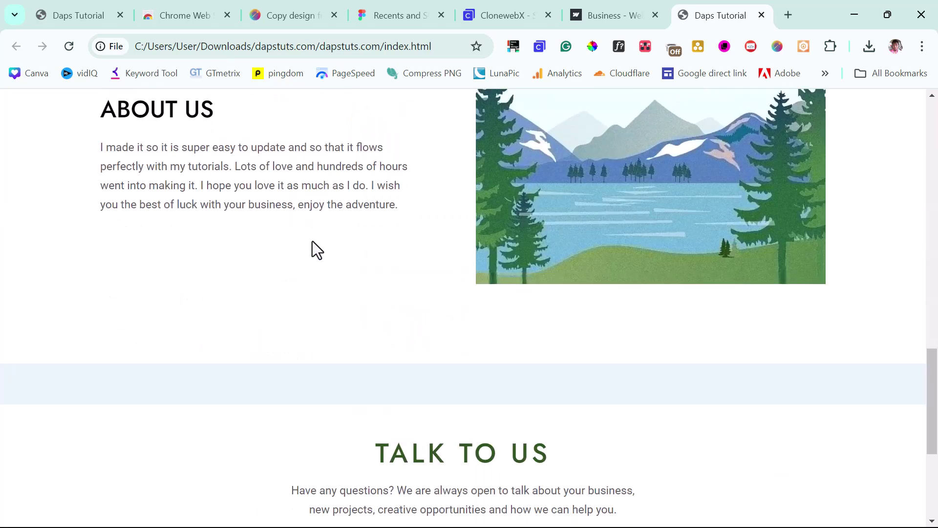
pyautogui.scroll(-5, 314, 243)
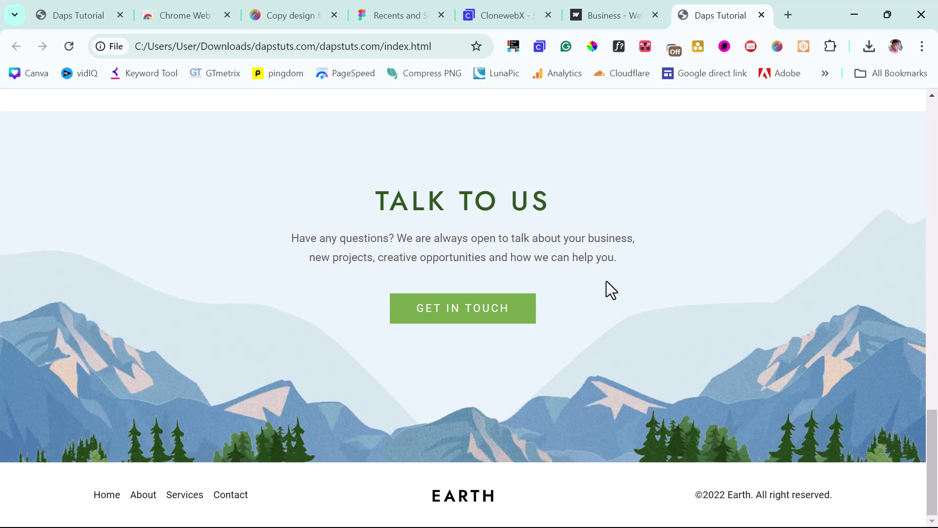
pyautogui.click(761, 14)
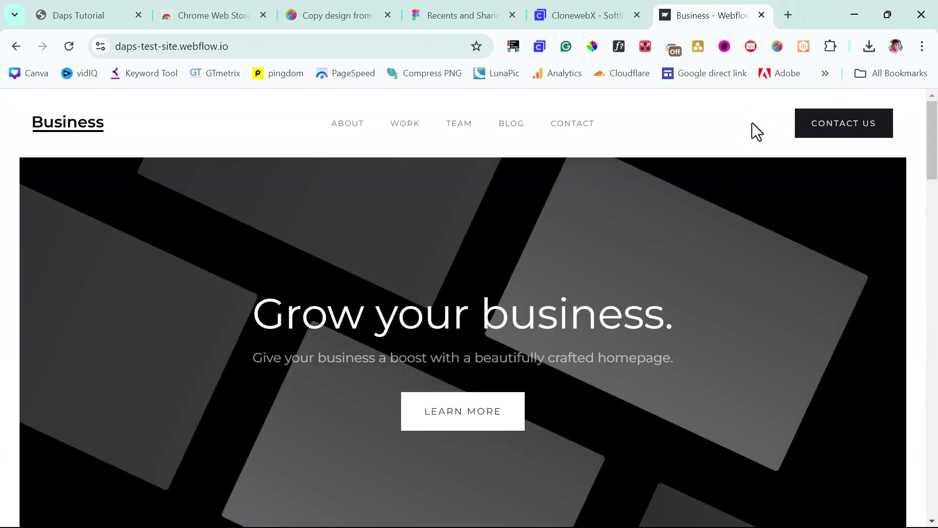
# Look at the DivMagic extension's options on the Webflow page, and read divmagic.com's feature sections through DivMagic Studio Integration
pyautogui.click(776, 45)
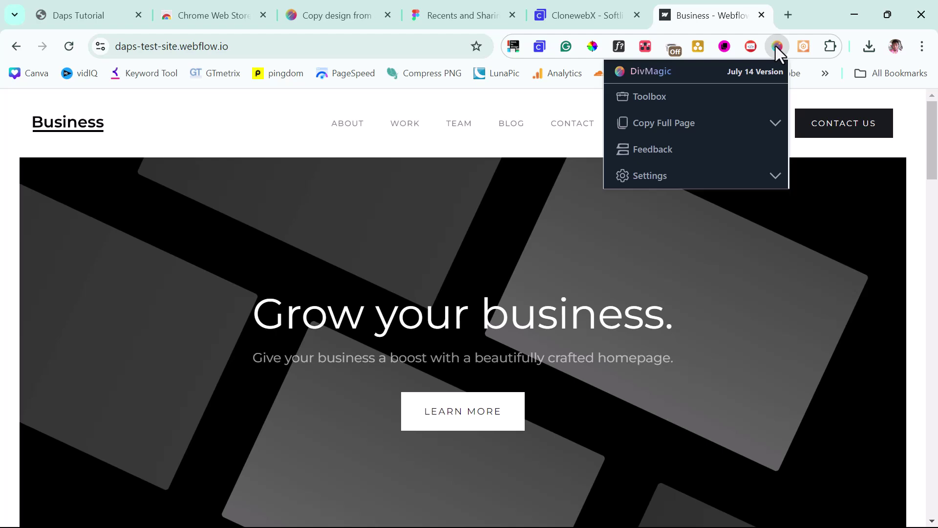
pyautogui.click(348, 8)
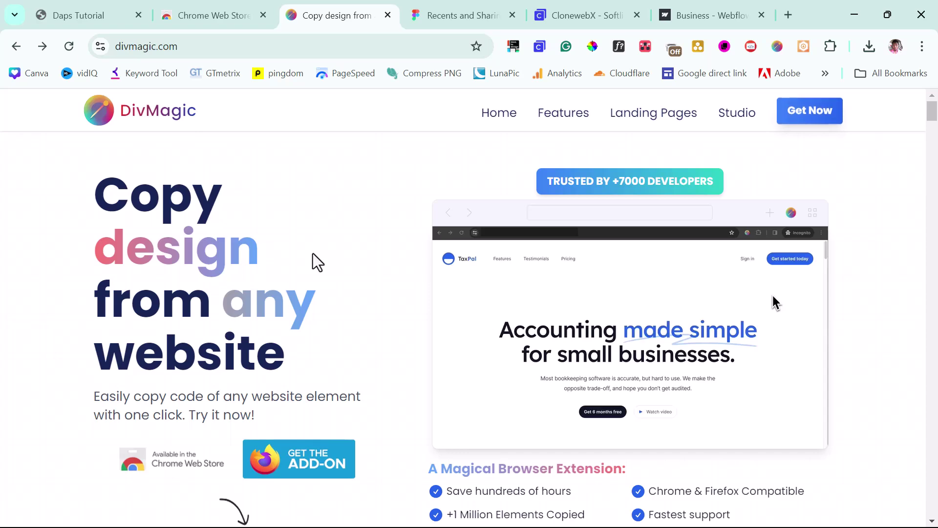
pyautogui.scroll(-10, 346, 243)
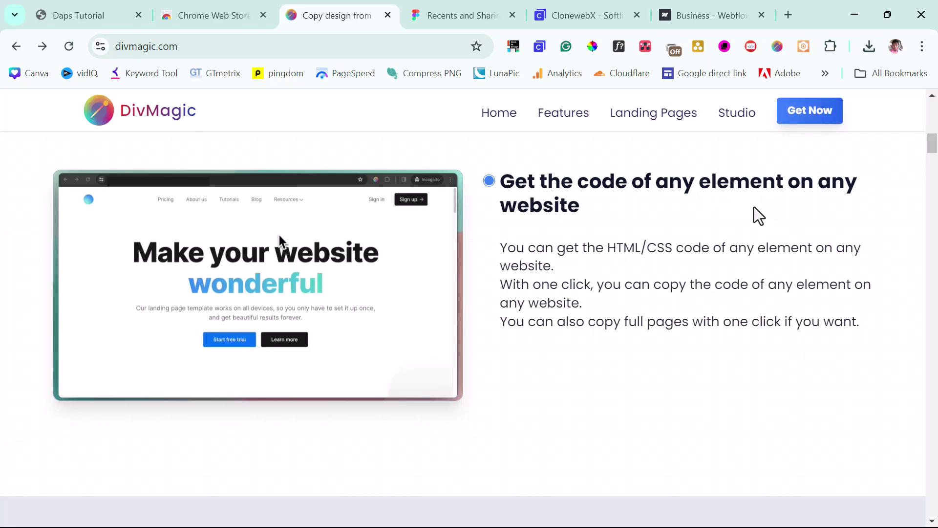
pyautogui.scroll(-8, 754, 214)
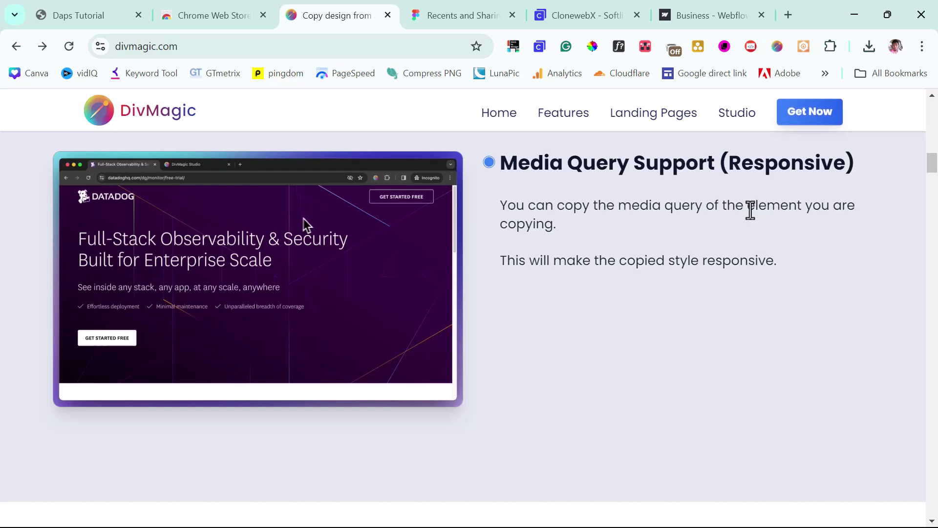
pyautogui.scroll(-5, 751, 210)
pyautogui.scroll(-6, 750, 210)
pyautogui.scroll(3, 752, 213)
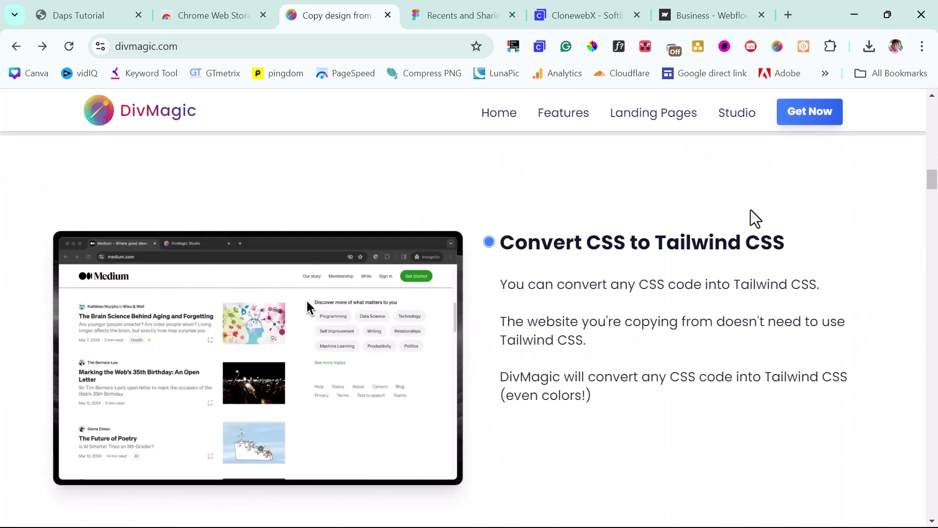
pyautogui.scroll(-8, 750, 209)
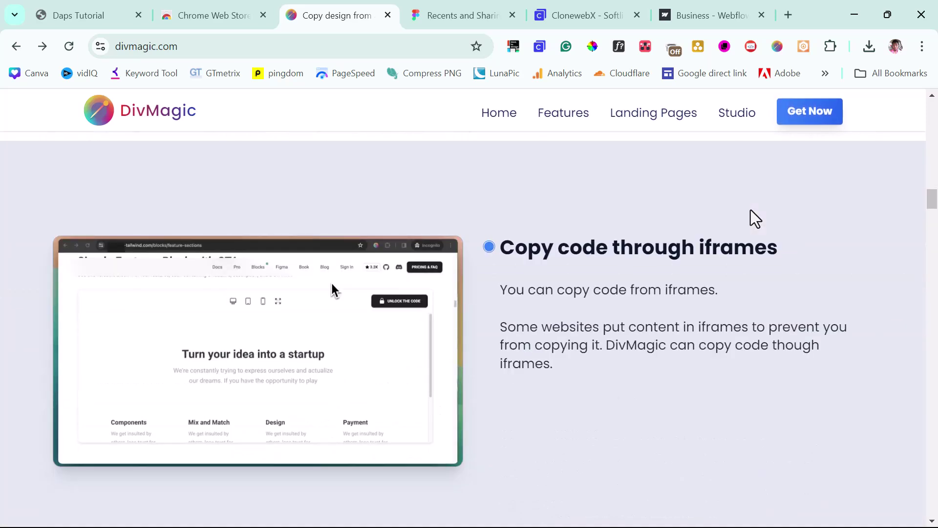
pyautogui.scroll(-10, 751, 209)
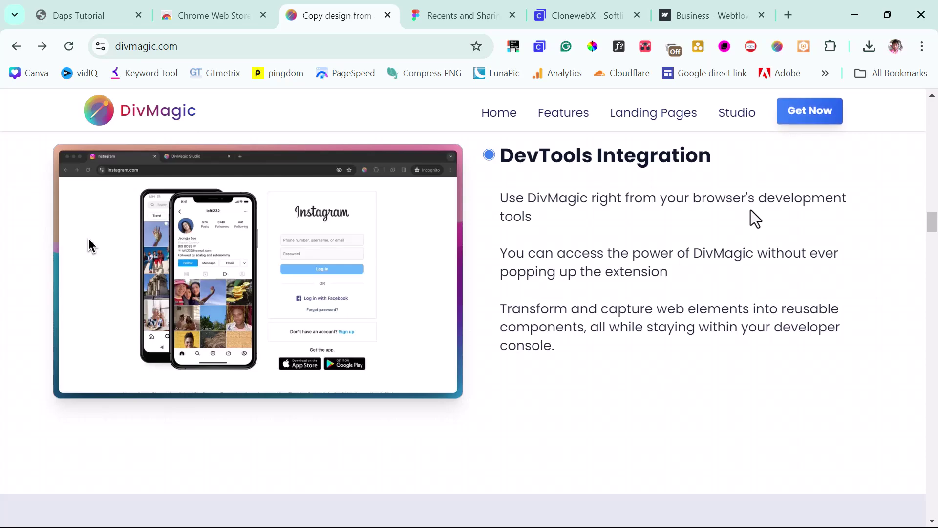
pyautogui.scroll(-10, 751, 210)
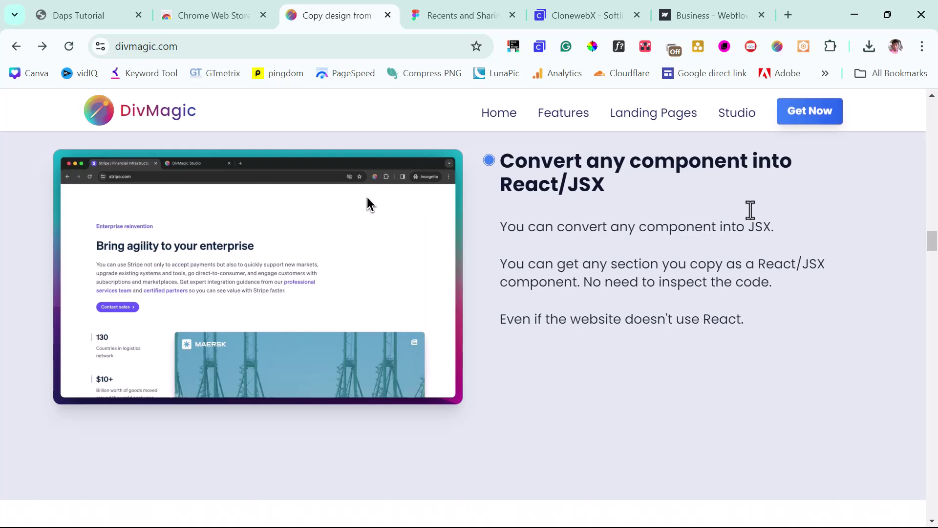
pyautogui.scroll(-10, 751, 210)
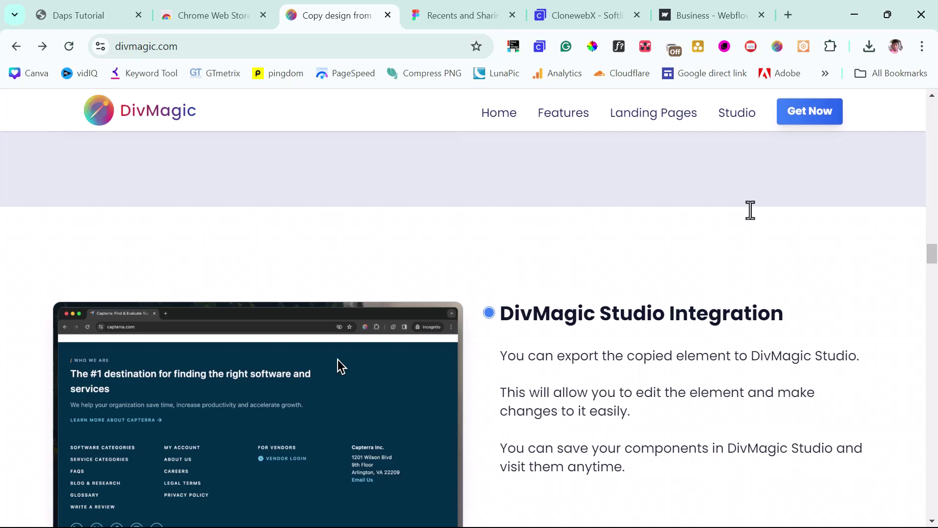
pyautogui.scroll(-1, 751, 209)
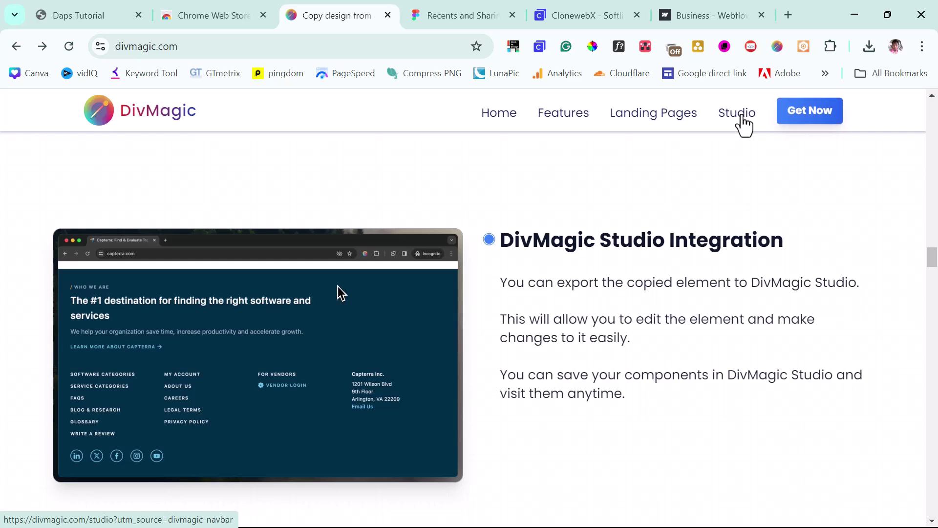
# Read the DivMagic Toolbox section and the feature cards, including Full Page Copy and WordPress Integration, on divmagic.com
pyautogui.scroll(-5, 755, 181)
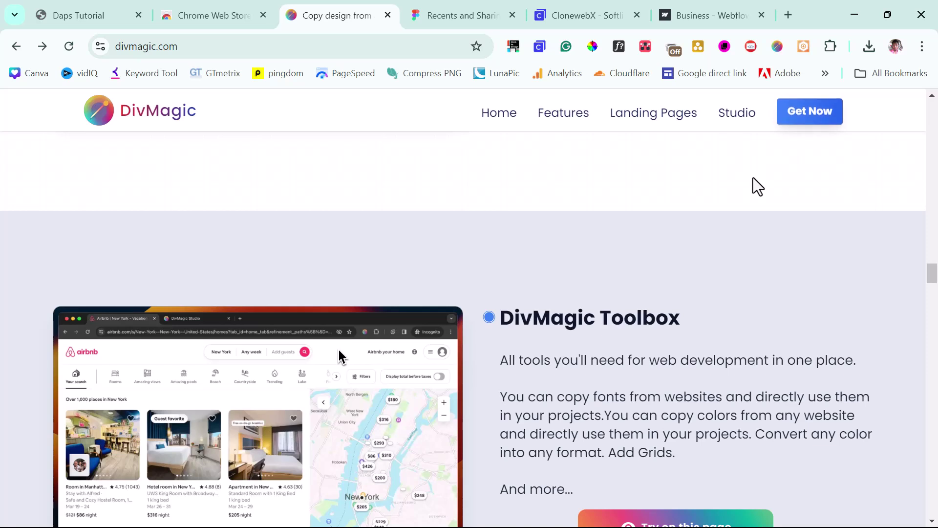
pyautogui.scroll(-1, 754, 178)
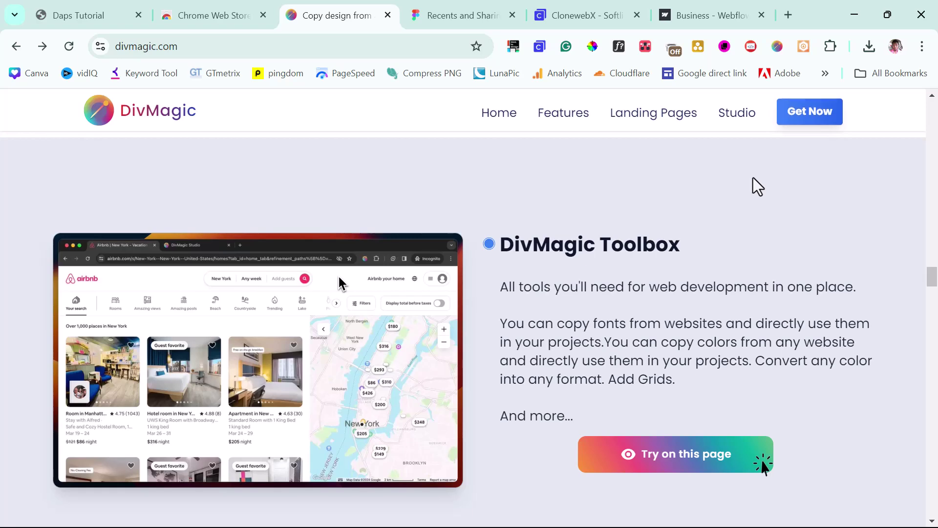
pyautogui.scroll(-6, 753, 178)
pyautogui.scroll(-6, 753, 178)
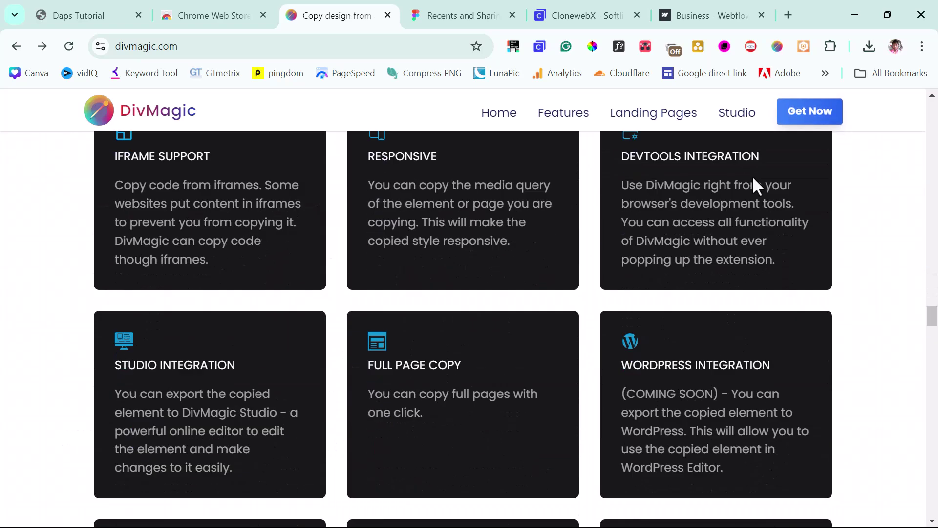
pyautogui.scroll(-4, 753, 178)
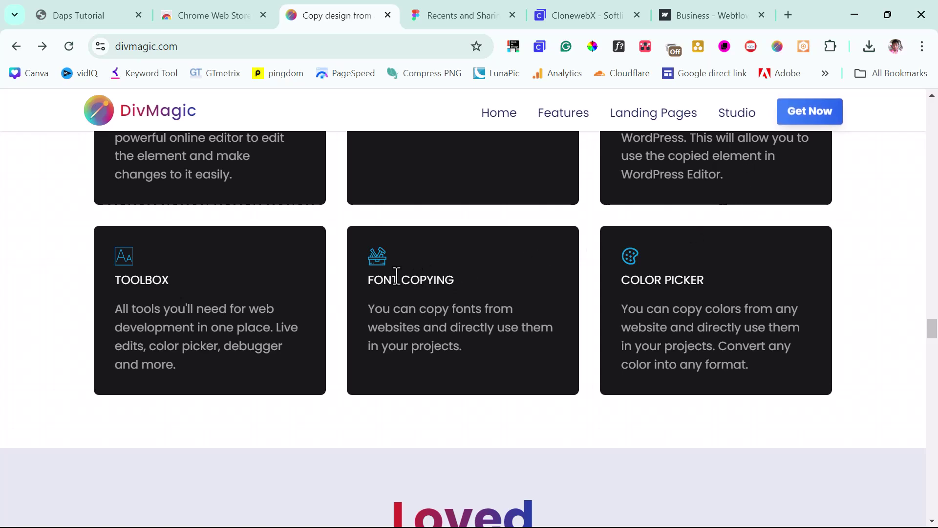
pyautogui.scroll(3, 626, 288)
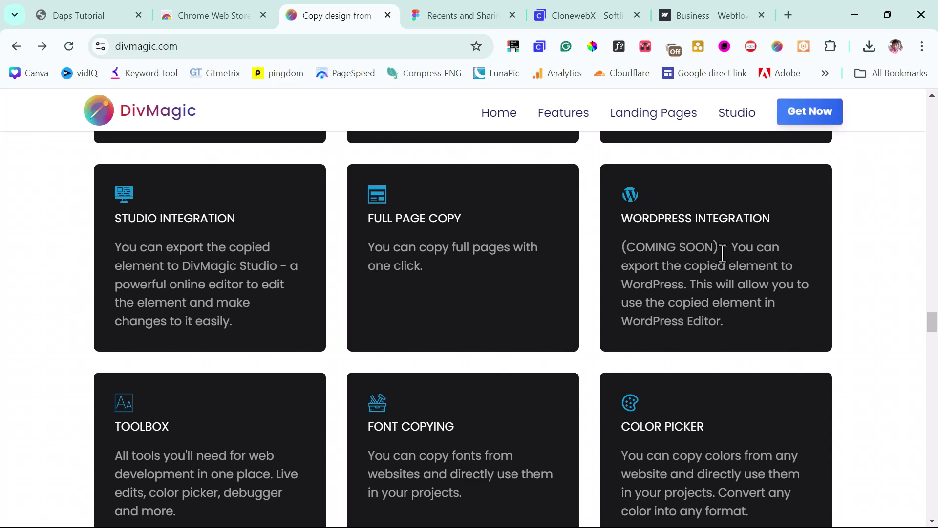
# Leave the feature cards, open divmagic.com's pricing section, and review the one-time, monthly, yearly and team plans
pyautogui.scroll(1, 723, 254)
pyautogui.scroll(10, 723, 253)
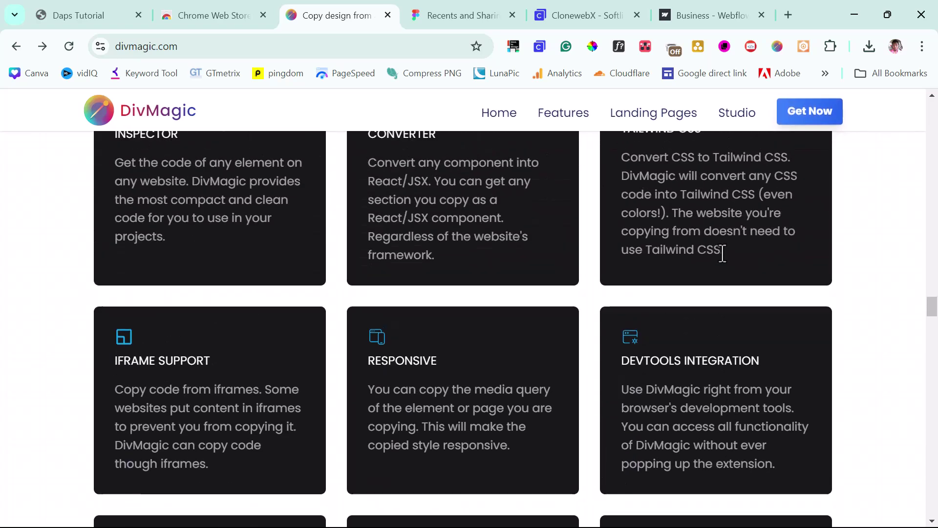
pyautogui.scroll(6, 723, 253)
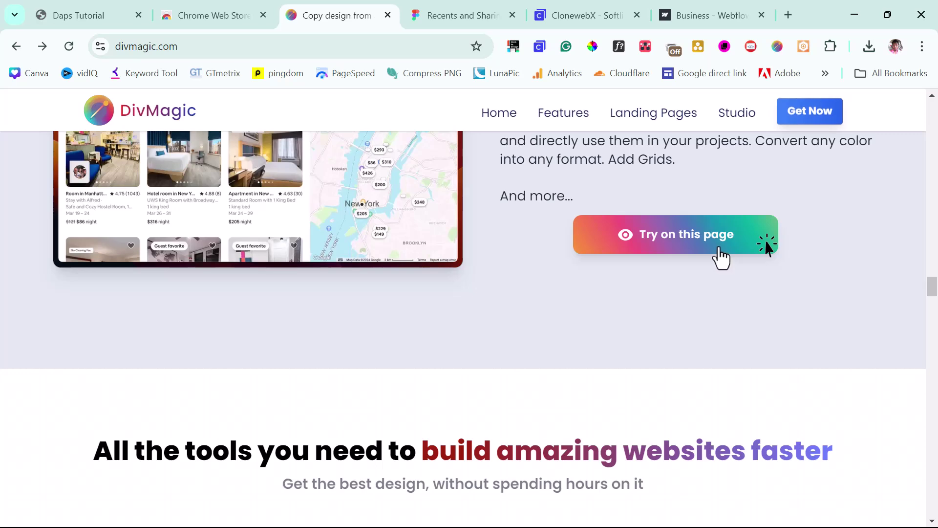
pyautogui.click(798, 120)
pyautogui.scroll(-5, 814, 250)
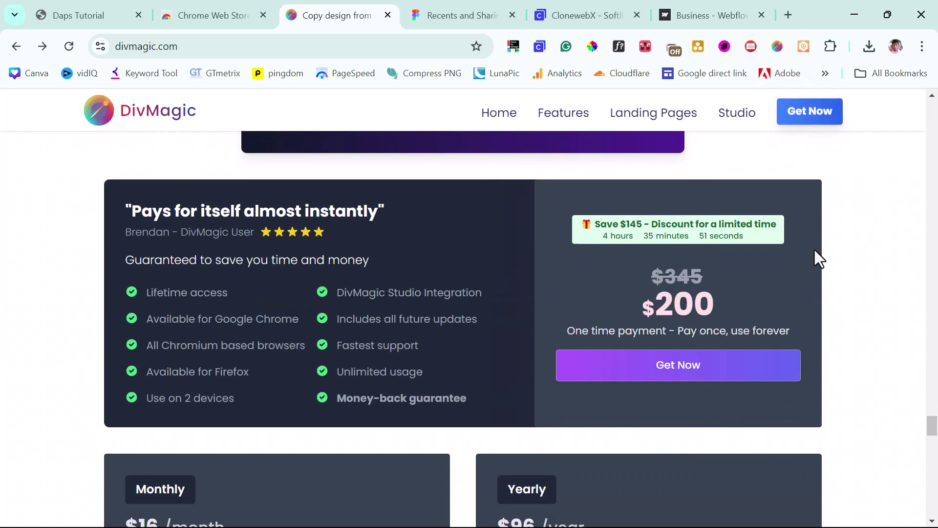
pyautogui.scroll(-5, 814, 250)
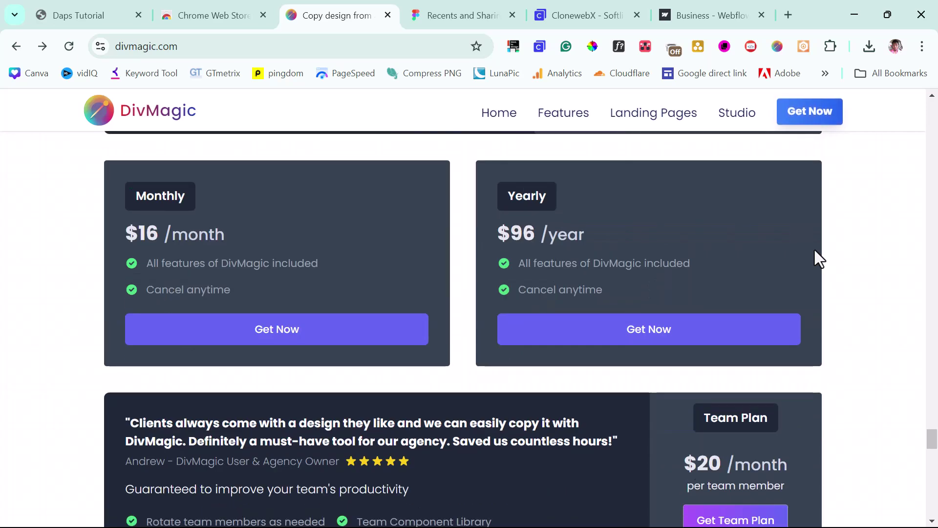
# Return to the discount offer above the one-time payment plan and copy its coupon code
pyautogui.scroll(4, 814, 250)
pyautogui.scroll(2, 814, 250)
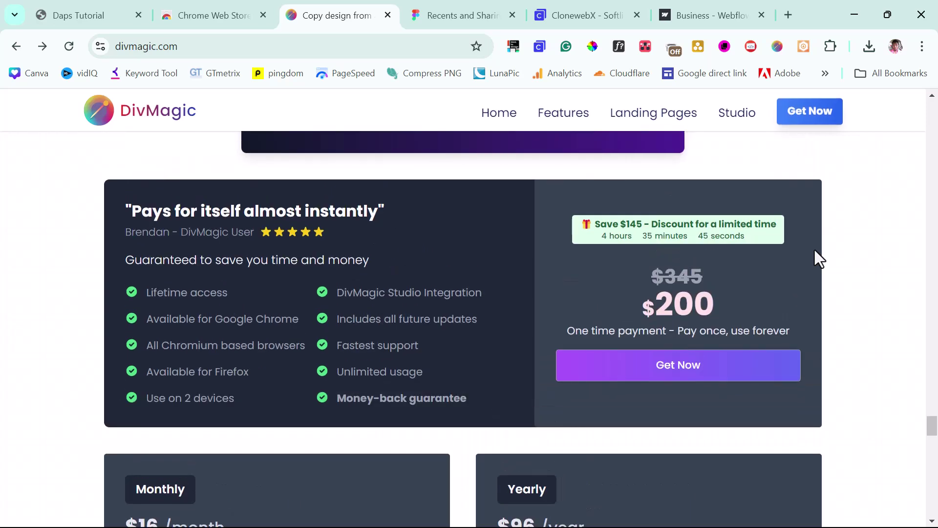
pyautogui.scroll(3, 814, 259)
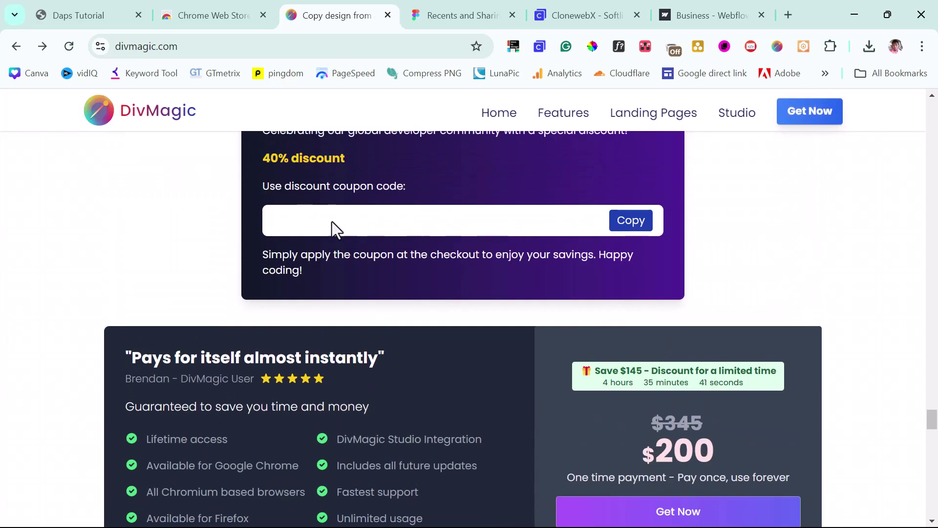
pyautogui.click(644, 230)
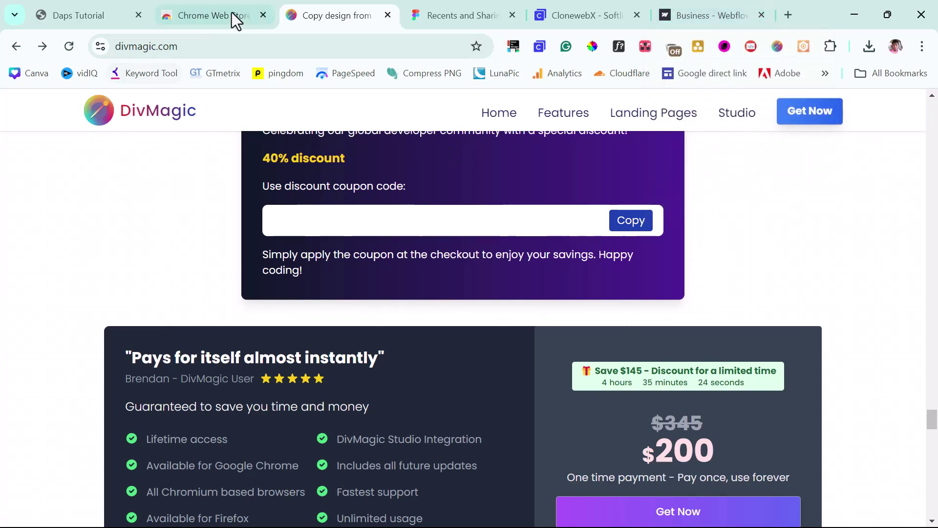
# Return to the dapstuts.com page, close the developer tools, and launch DivMagic's Toolbox on it
pyautogui.click(68, 13)
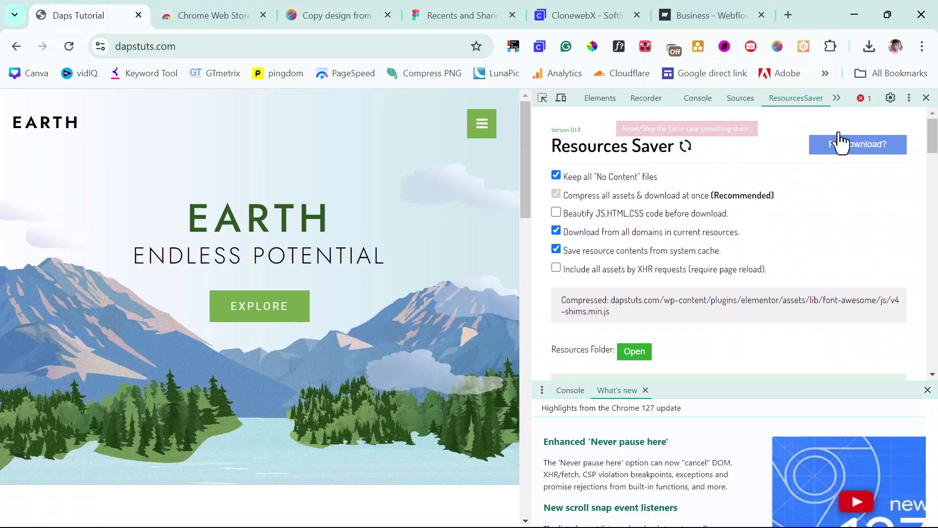
pyautogui.click(926, 98)
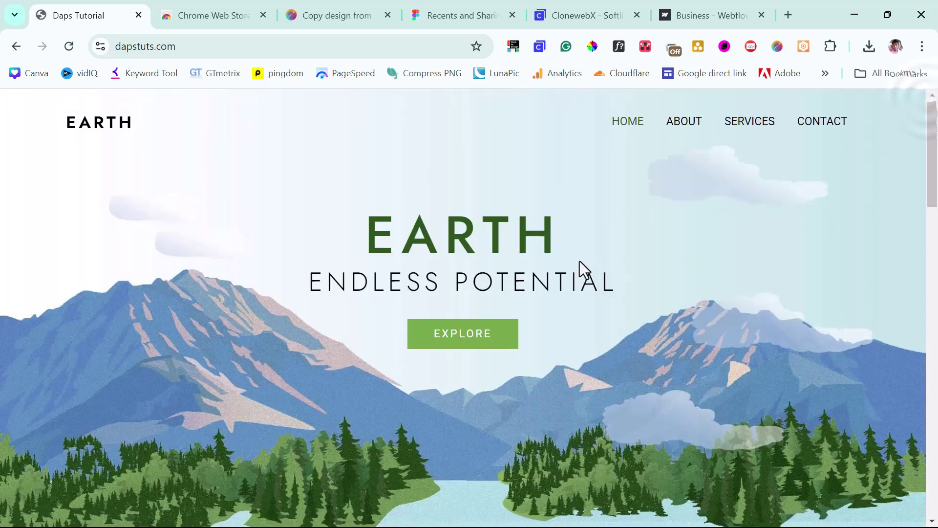
pyautogui.click(776, 48)
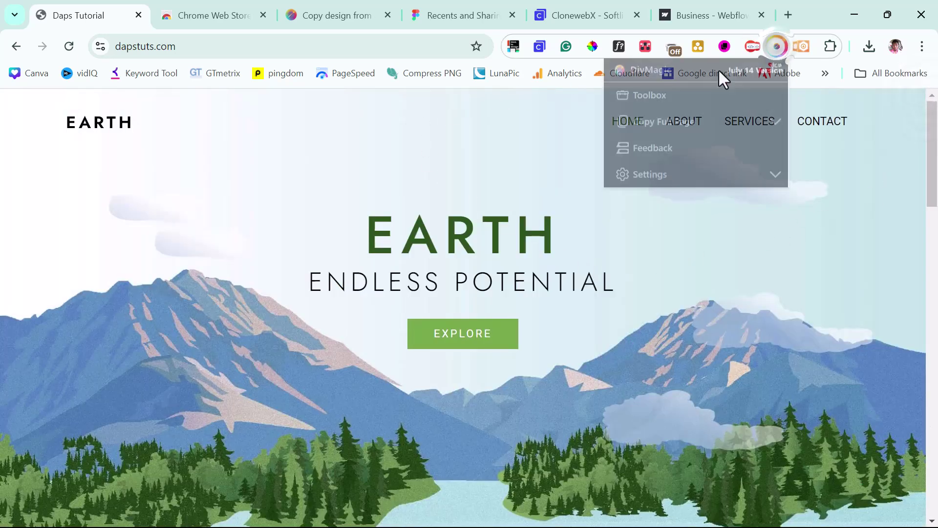
pyautogui.click(649, 106)
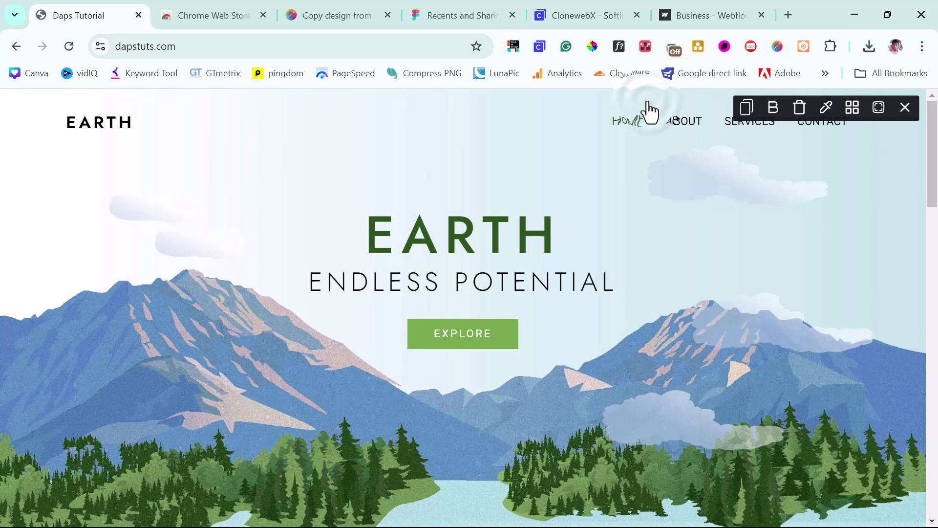
# Inspect the element copy options for the large EARTH heading, close them, and list the page's web fonts with Copy Font
pyautogui.click(747, 108)
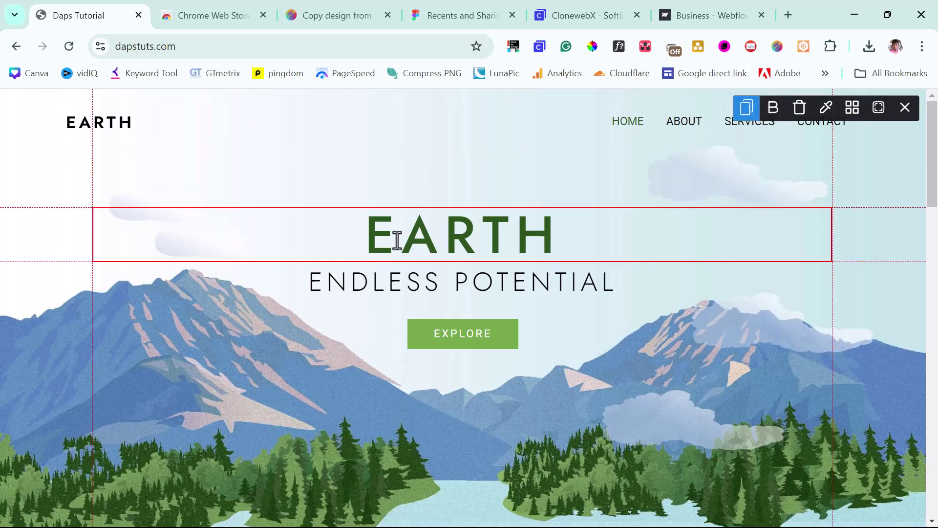
pyautogui.click(354, 234)
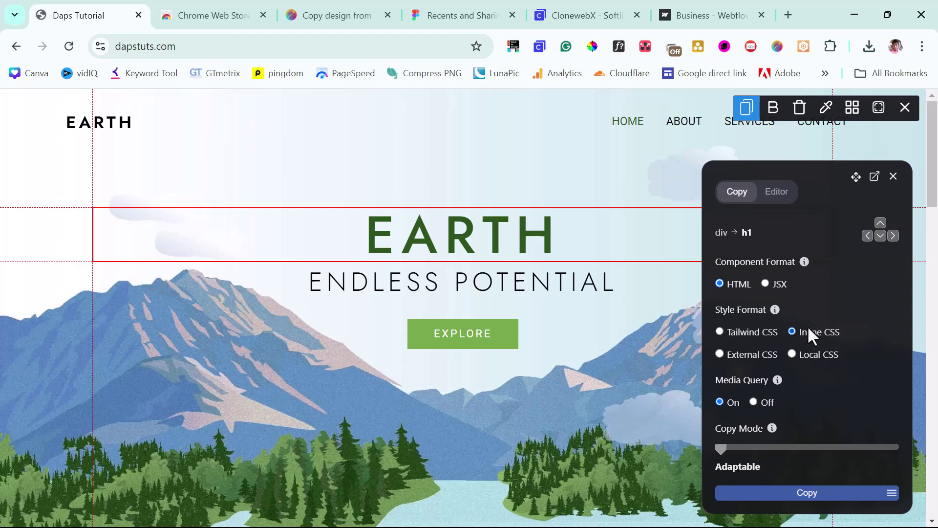
pyautogui.scroll(-2, 806, 326)
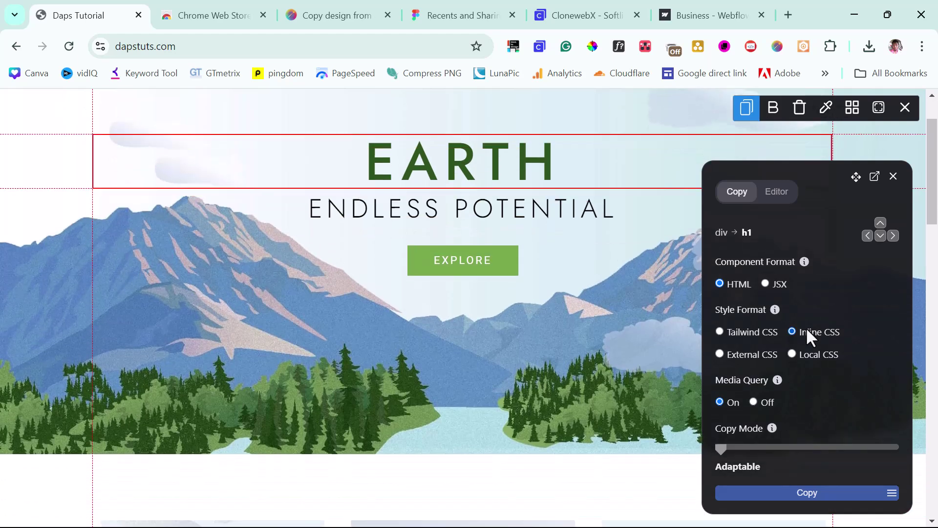
pyautogui.scroll(2, 806, 327)
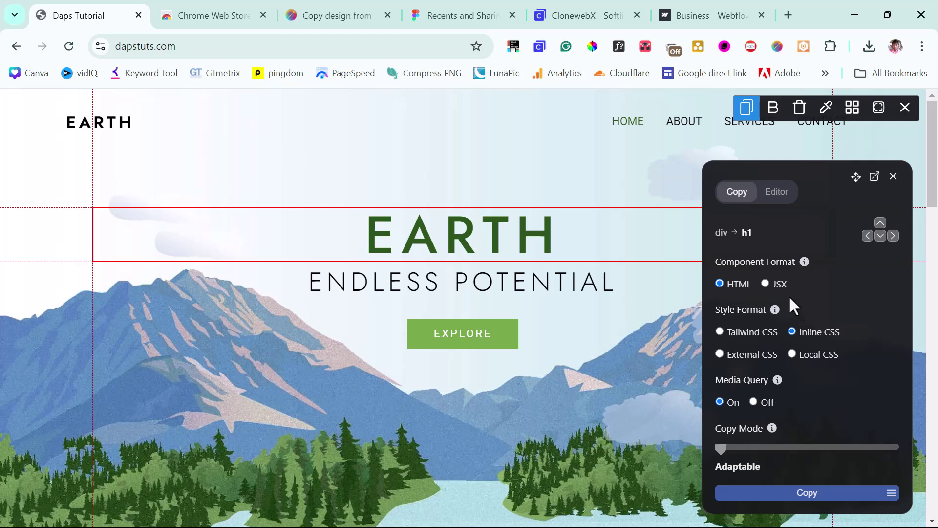
pyautogui.click(894, 176)
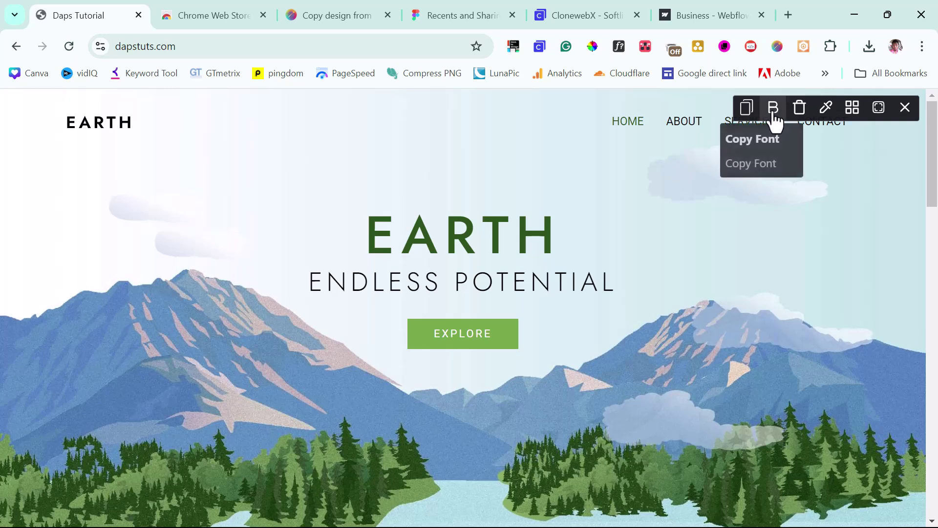
pyautogui.click(774, 108)
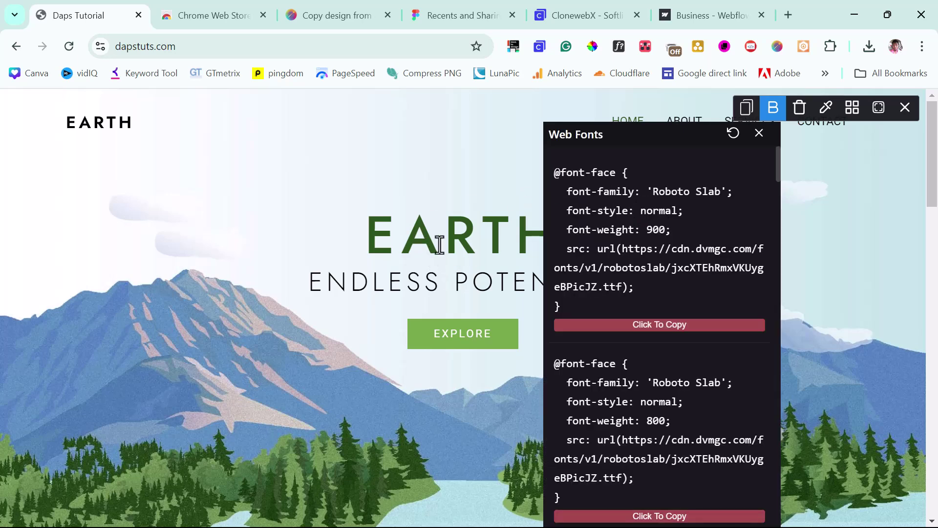
# Use the hide-or-remove tool in Hide mode to hide the EARTH heading, the ENDLESS POTENTIAL subheading and the EXPLORE button
pyautogui.click(800, 108)
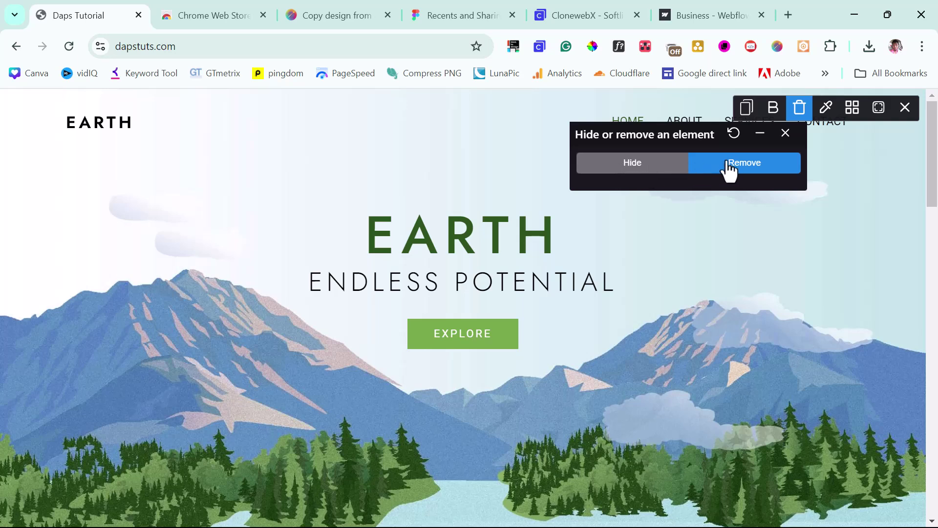
pyautogui.click(612, 166)
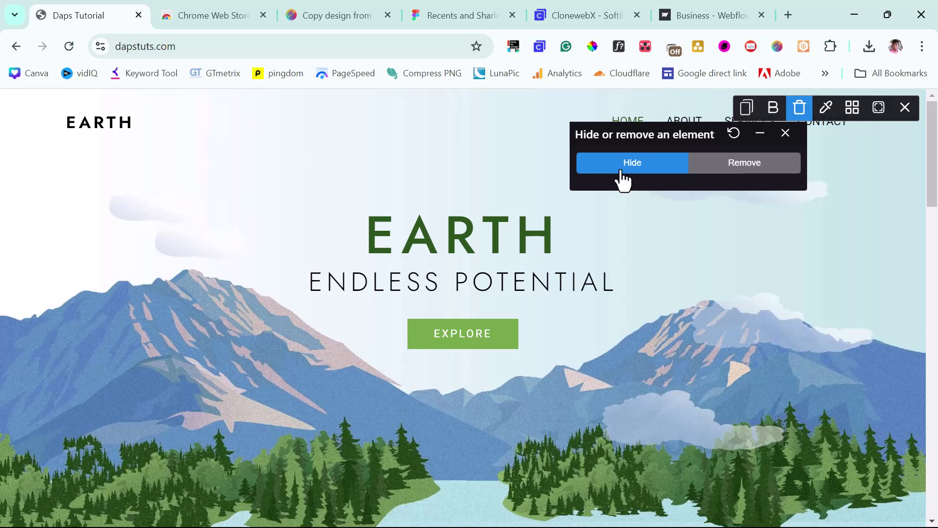
pyautogui.click(471, 237)
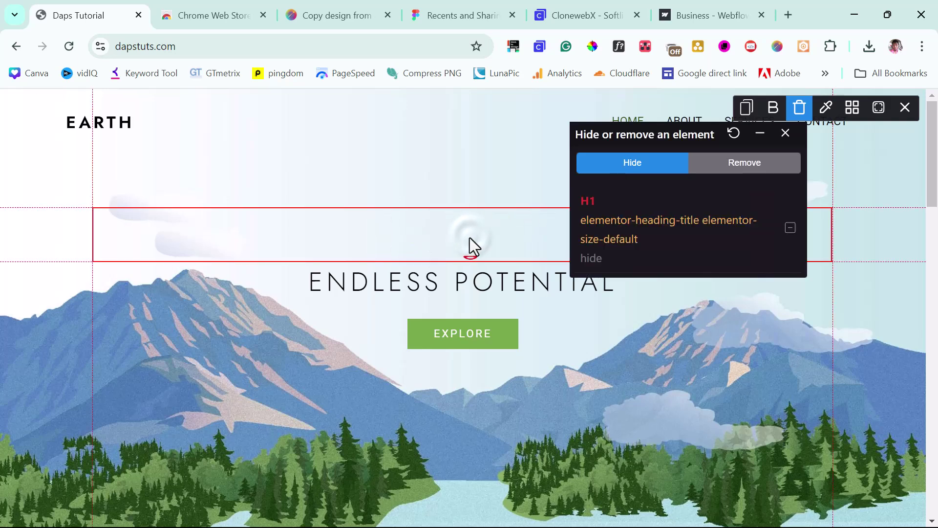
pyautogui.click(456, 279)
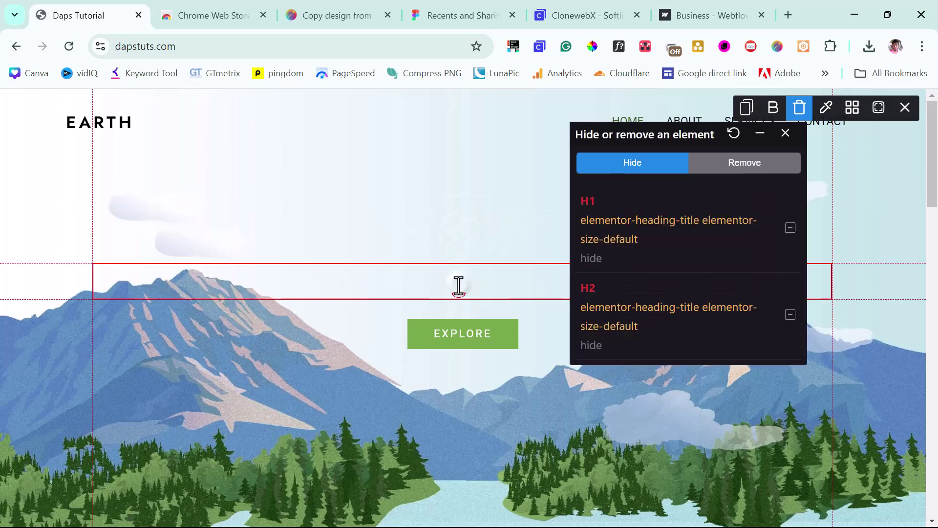
pyautogui.click(470, 336)
pyautogui.click(425, 343)
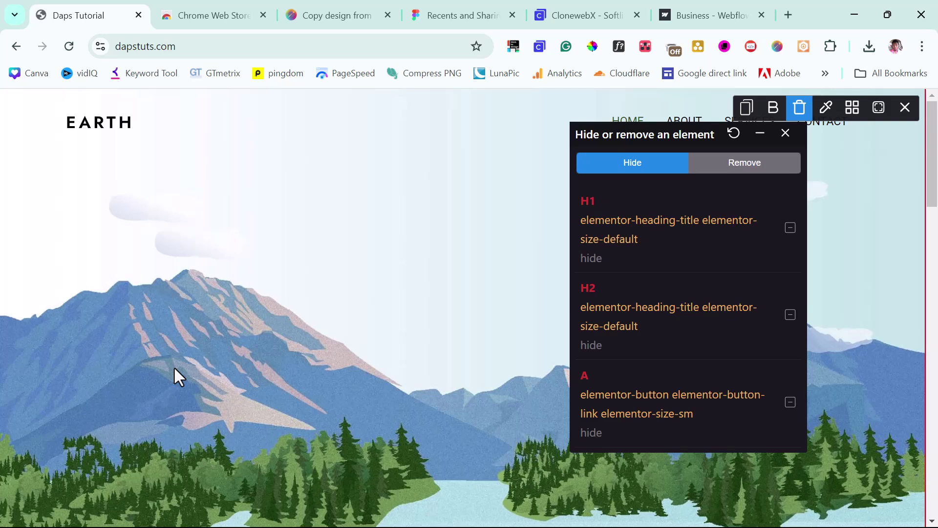
# Restore the hidden EXPLORE button, ENDLESS POTENTIAL subheading and EARTH heading
pyautogui.click(788, 402)
pyautogui.click(789, 314)
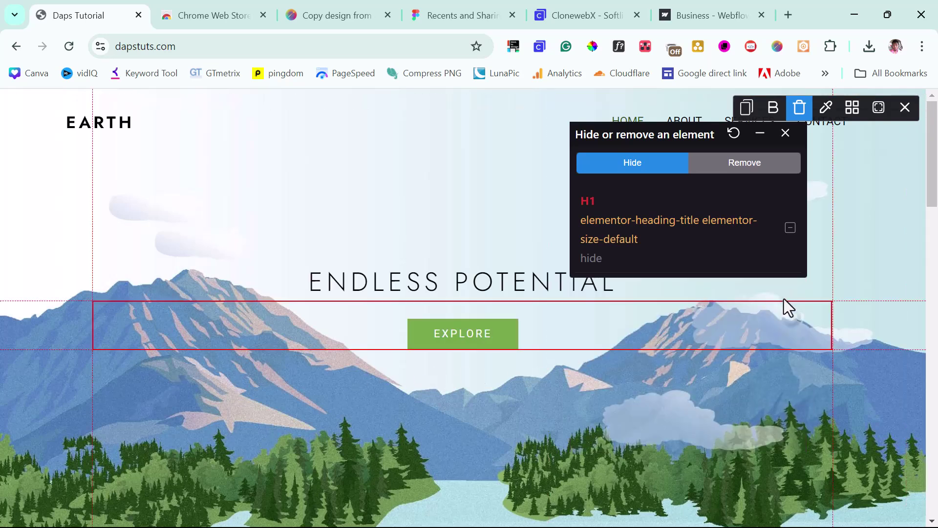
pyautogui.click(790, 229)
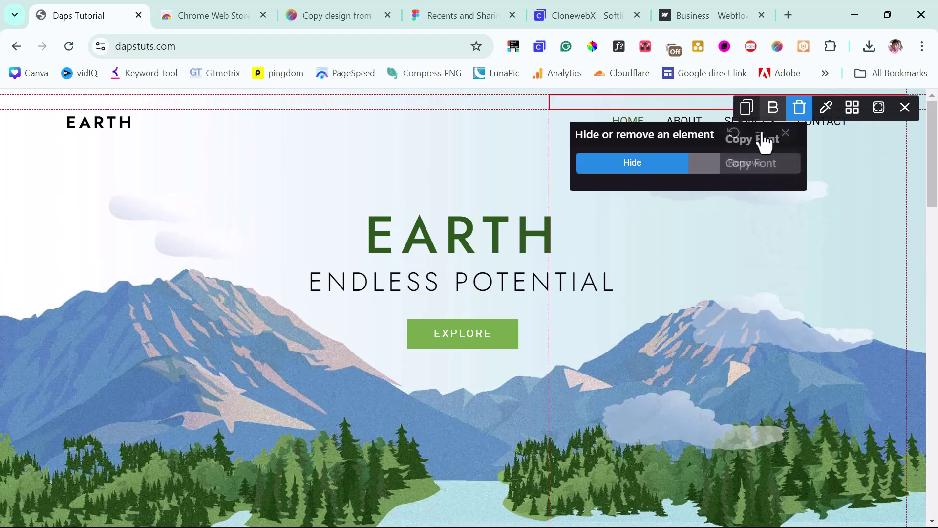
# Look at the Color Picker, turn on Grids to outline every element, and examine the borders across the page
pyautogui.click(827, 109)
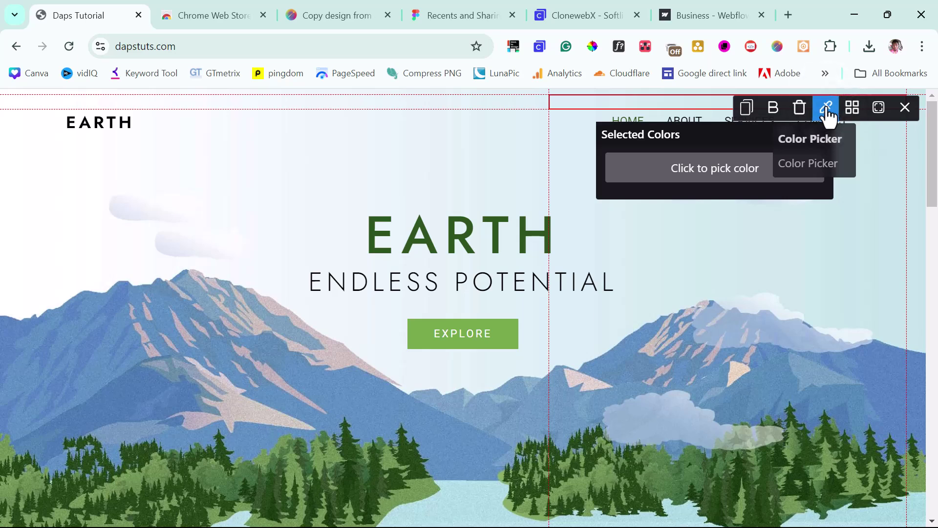
pyautogui.click(855, 116)
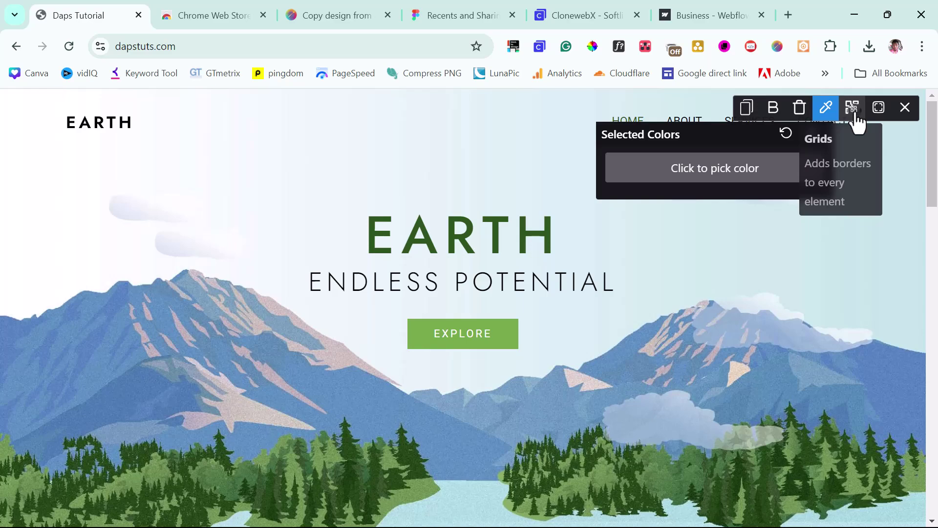
pyautogui.scroll(-1, 565, 341)
pyautogui.scroll(-12, 562, 342)
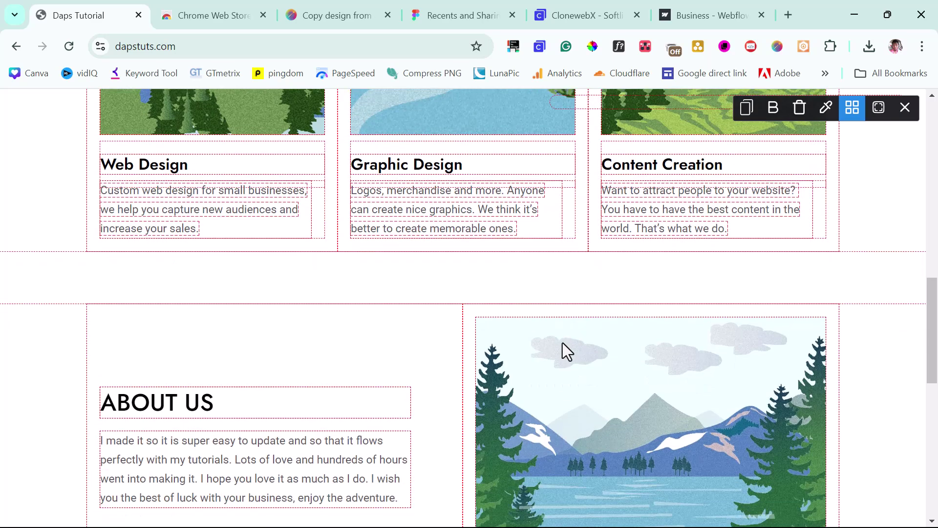
pyautogui.scroll(15, 561, 350)
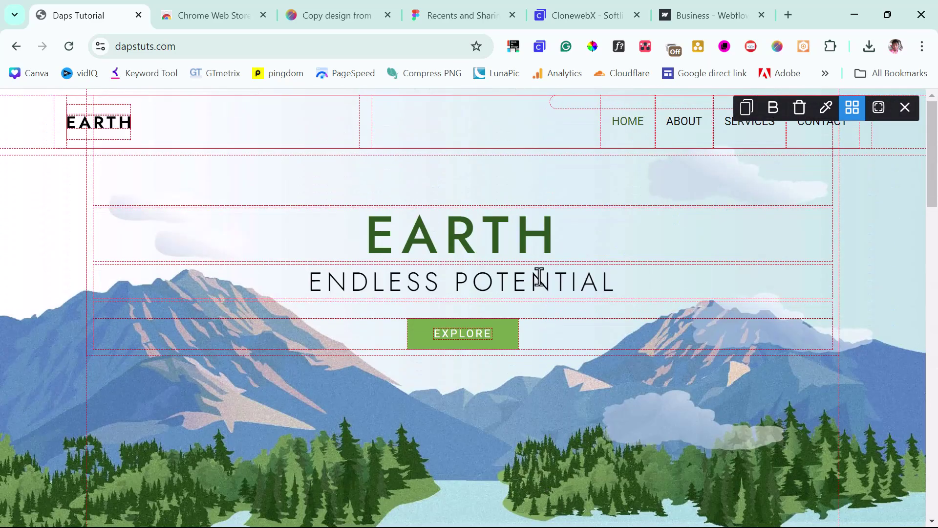
# Capture a screenshot of the page with DivMagic's Toolbox and close the Toolbox
pyautogui.click(879, 109)
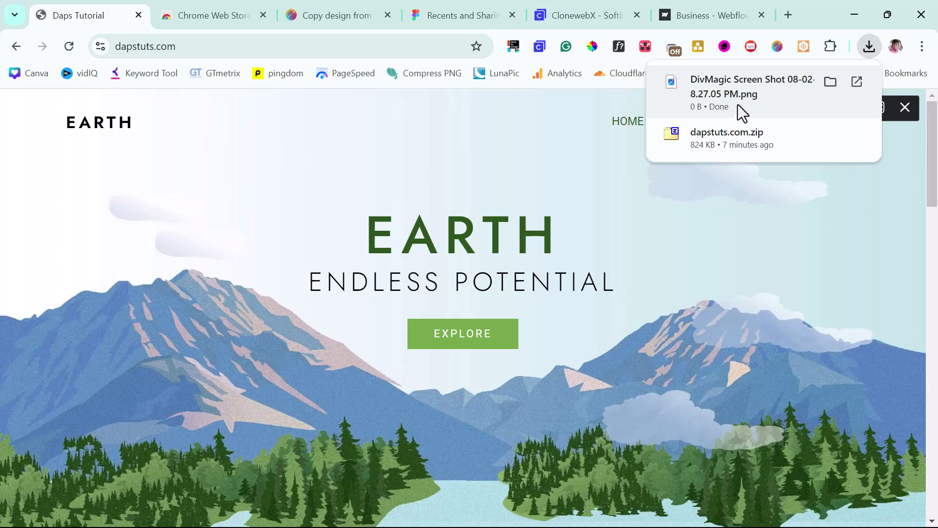
pyautogui.press('Escape')
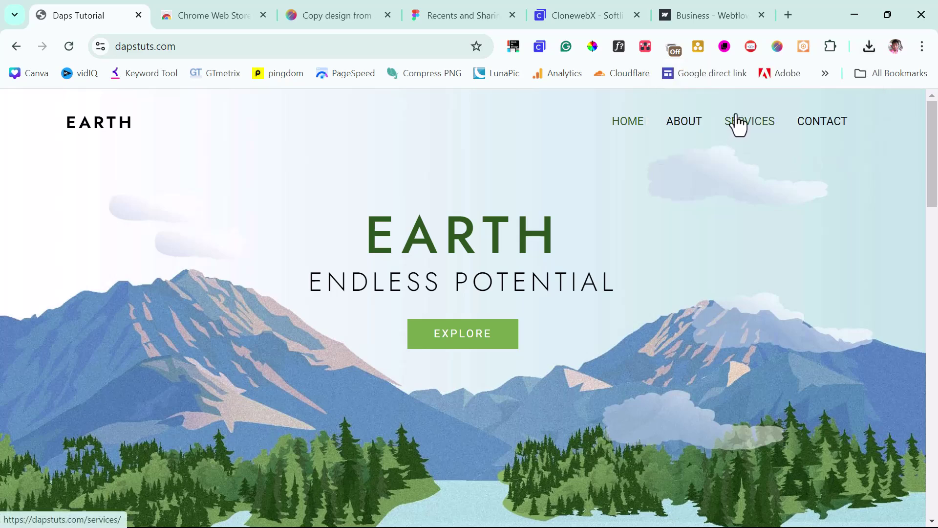
# Use the extension with the Ignore Elements options to copy the page's HTML to the clipboard and export it as a file
pyautogui.click(752, 46)
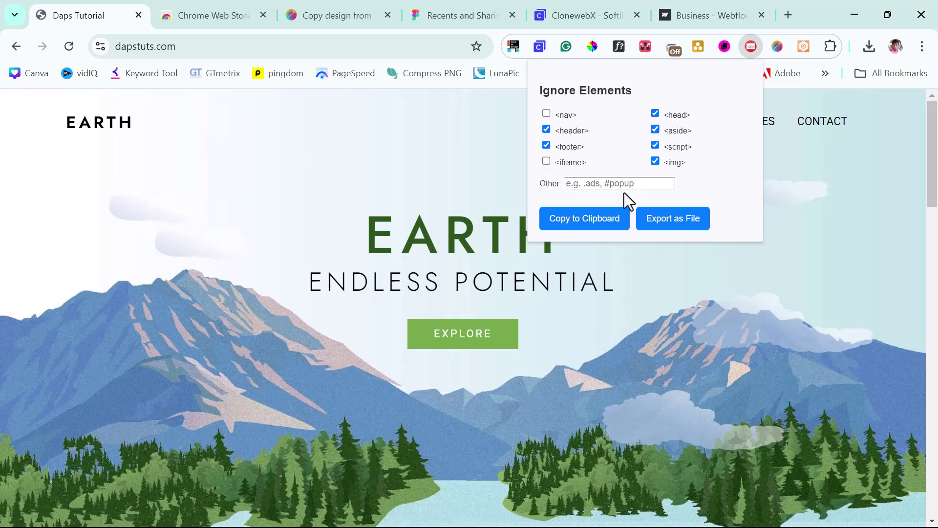
pyautogui.click(588, 224)
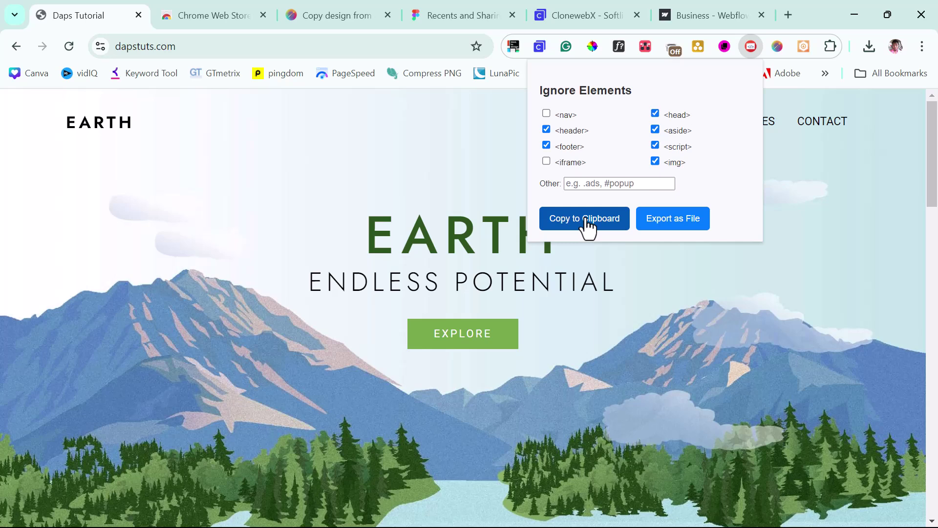
pyautogui.click(660, 225)
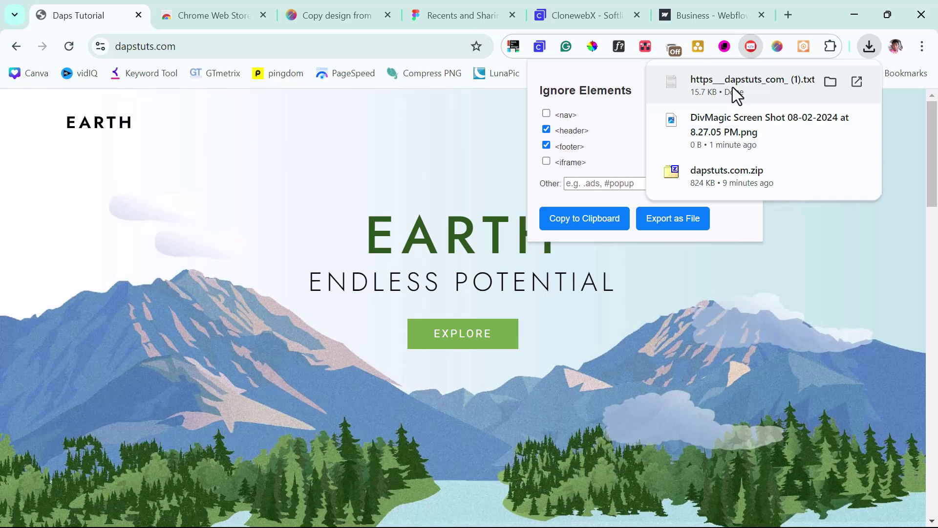
# Open the exported https___dapstuts_com_ (1).txt and select its HTML code from the first line downward
pyautogui.click(854, 82)
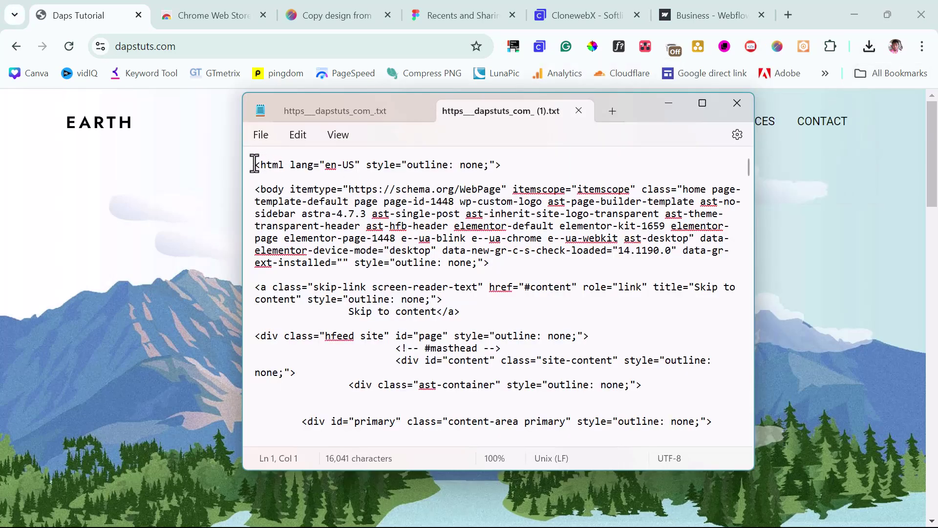
pyautogui.moveTo(255, 165); pyautogui.dragTo(410, 470)
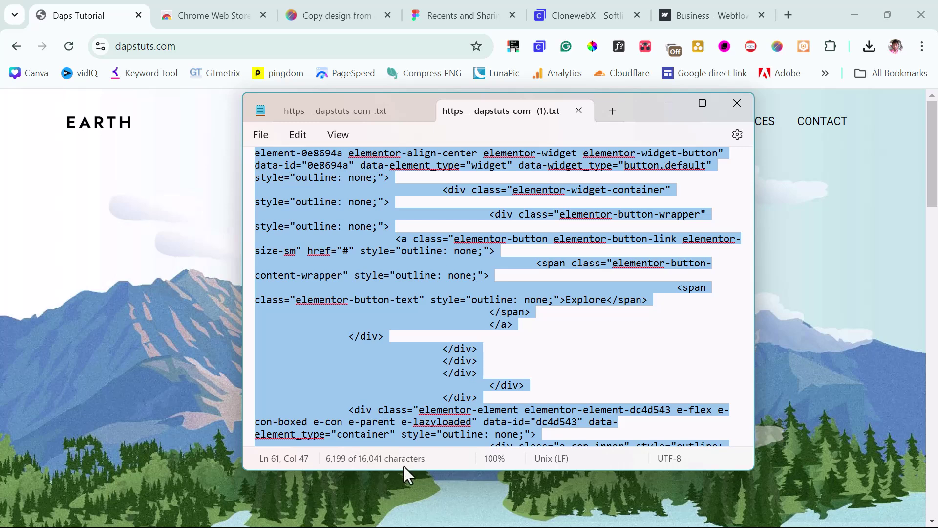
# Close the exported text file and look through the saved projects in ClonewebX
pyautogui.click(738, 108)
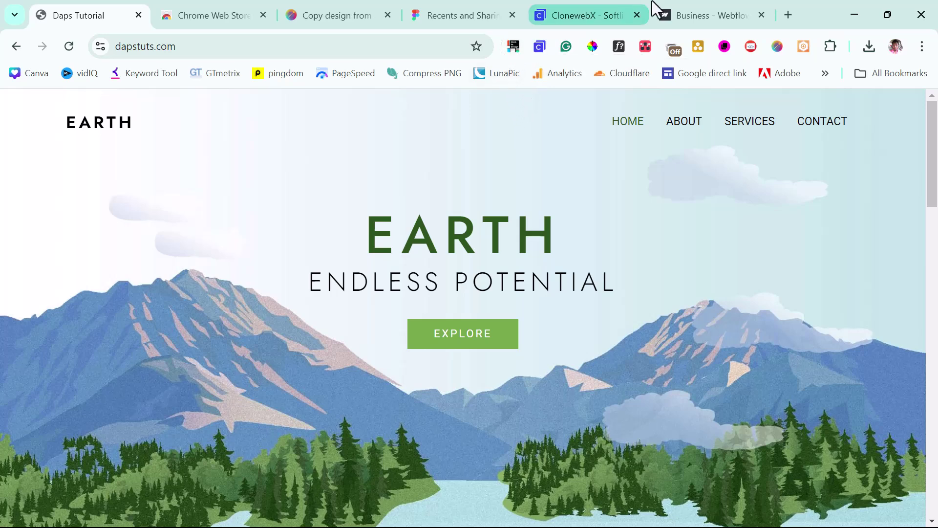
pyautogui.click(600, 16)
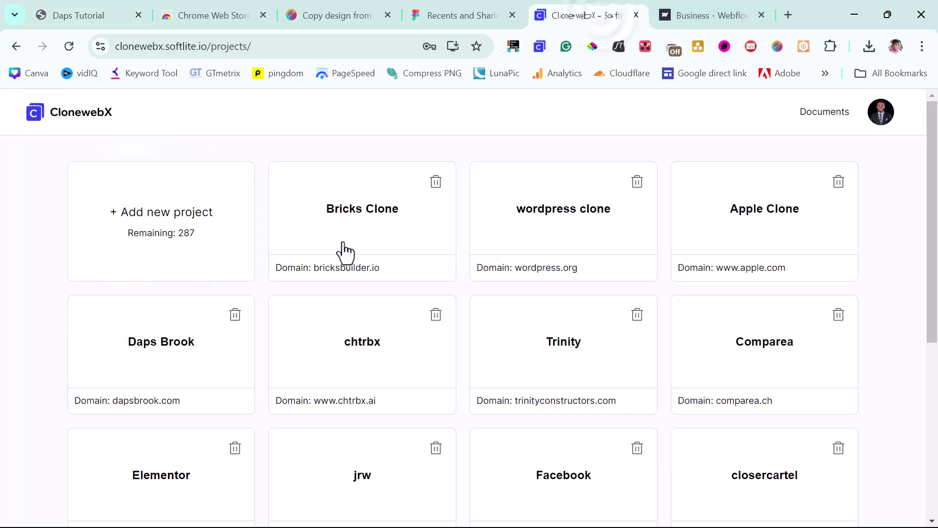
pyautogui.scroll(-5, 381, 224)
pyautogui.scroll(5, 405, 232)
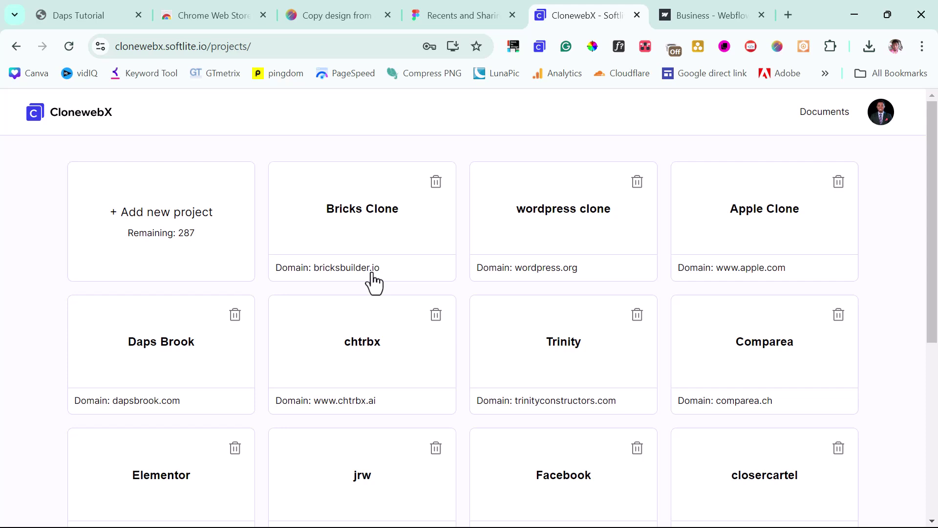
# Add the daps-test-site.webflow.io page to the webflow project with the ClonewebX extension
pyautogui.hotkey('ctrl', 'Tab')
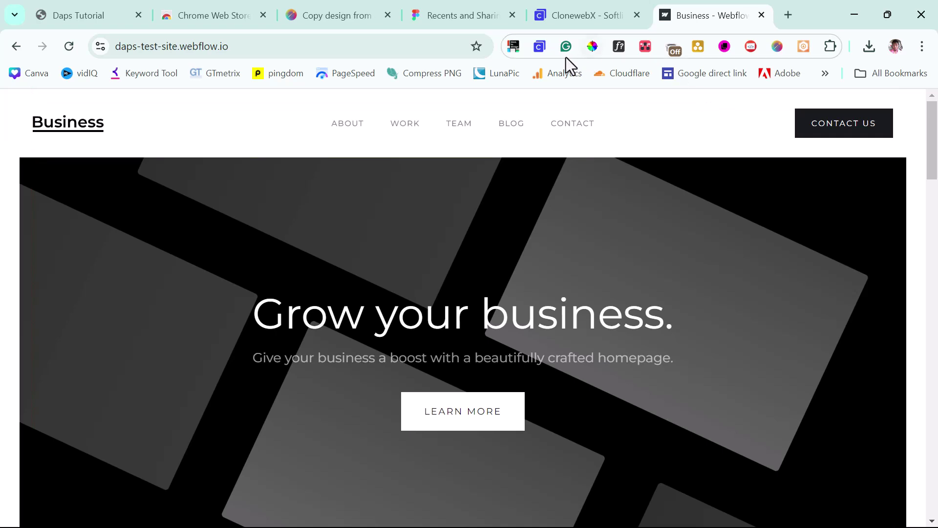
pyautogui.click(539, 49)
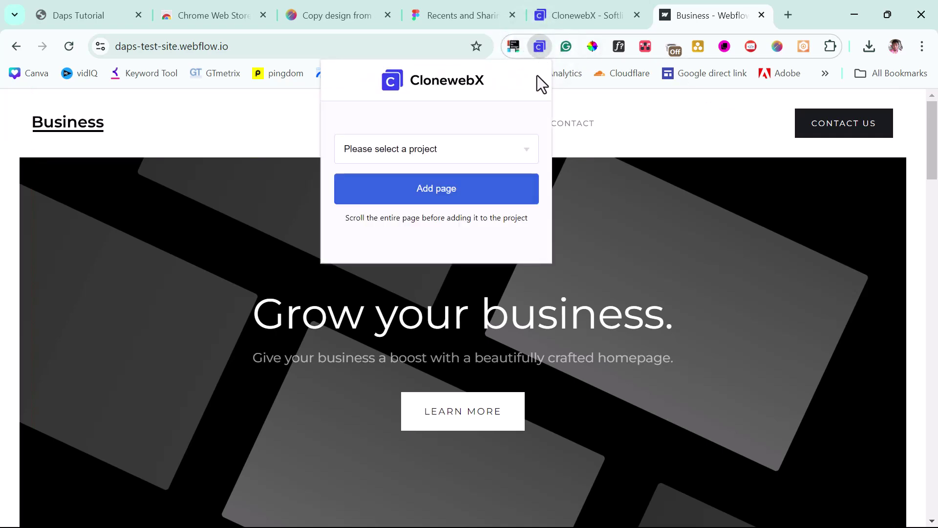
pyautogui.click(404, 149)
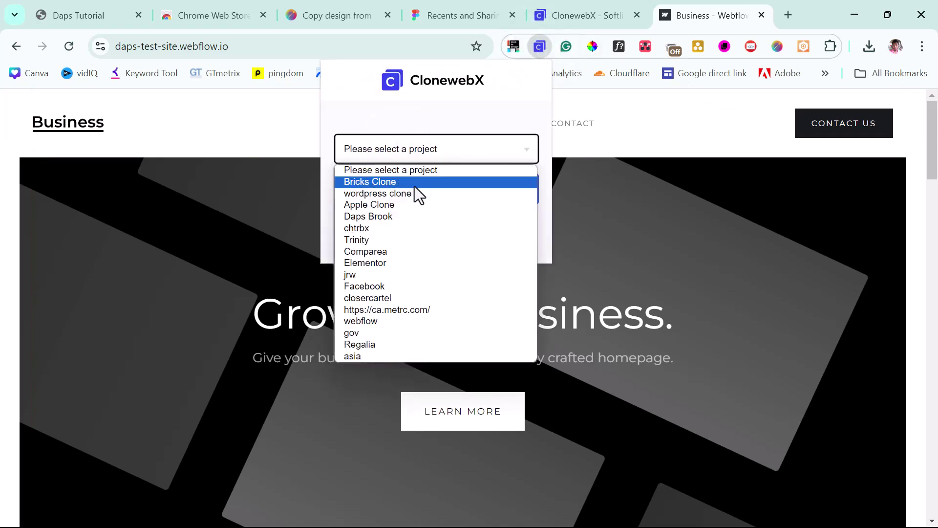
pyautogui.click(369, 321)
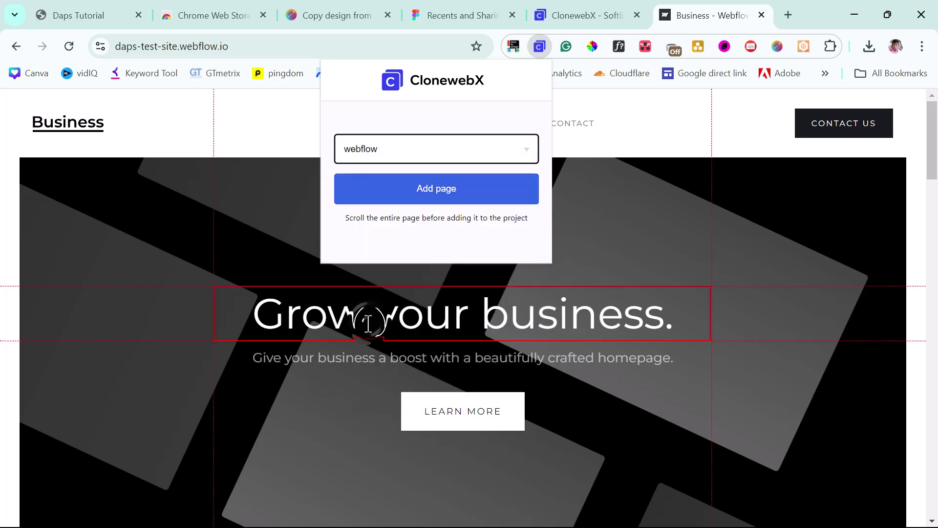
pyautogui.click(430, 194)
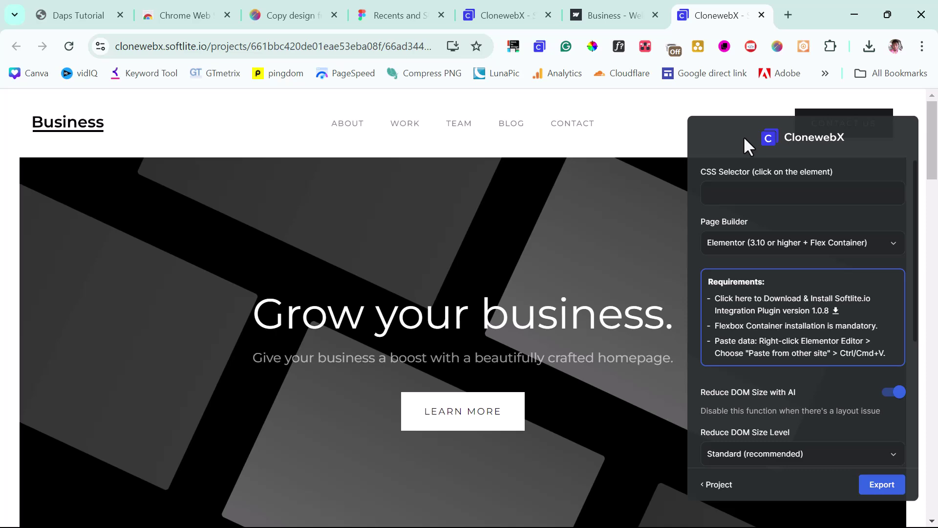
# Pick the page container below the hero banner as the export element, using the CSS selector .container:nth-child(2)
pyautogui.scroll(-10, 327, 281)
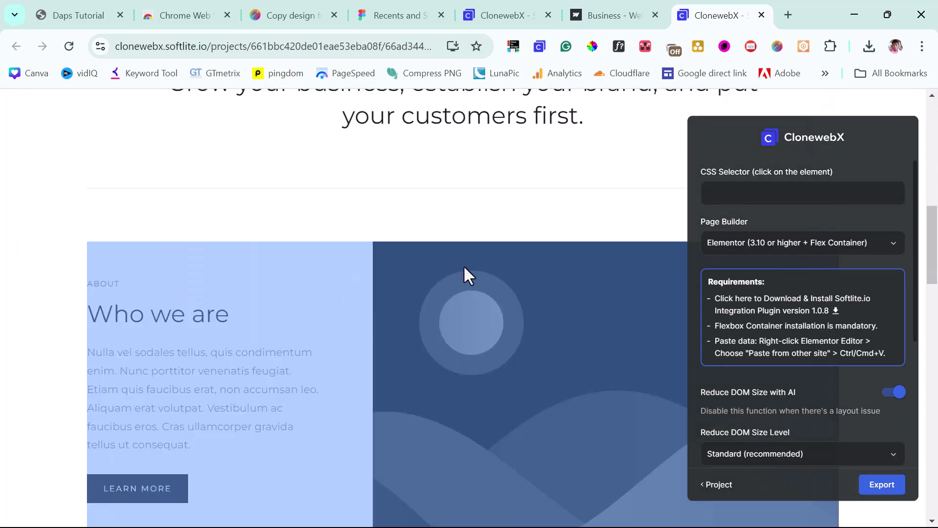
pyautogui.scroll(10, 384, 220)
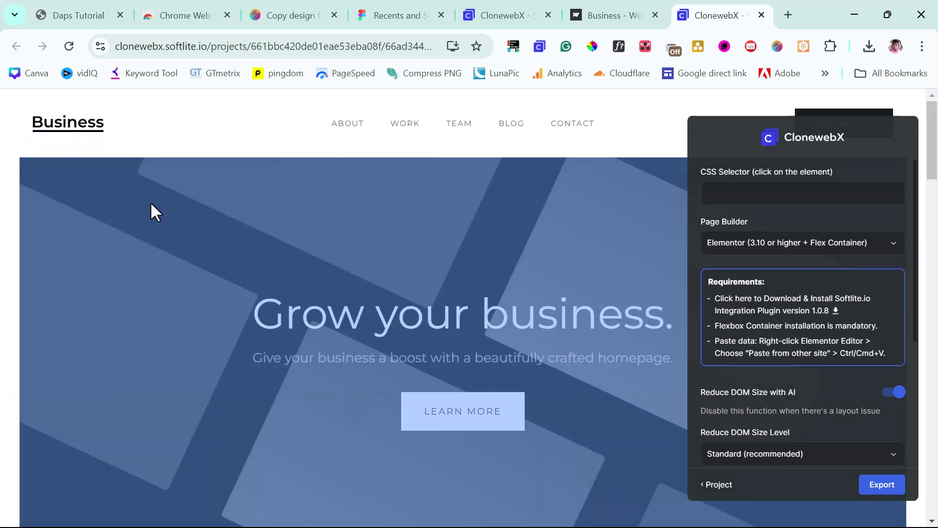
pyautogui.scroll(-9, 151, 201)
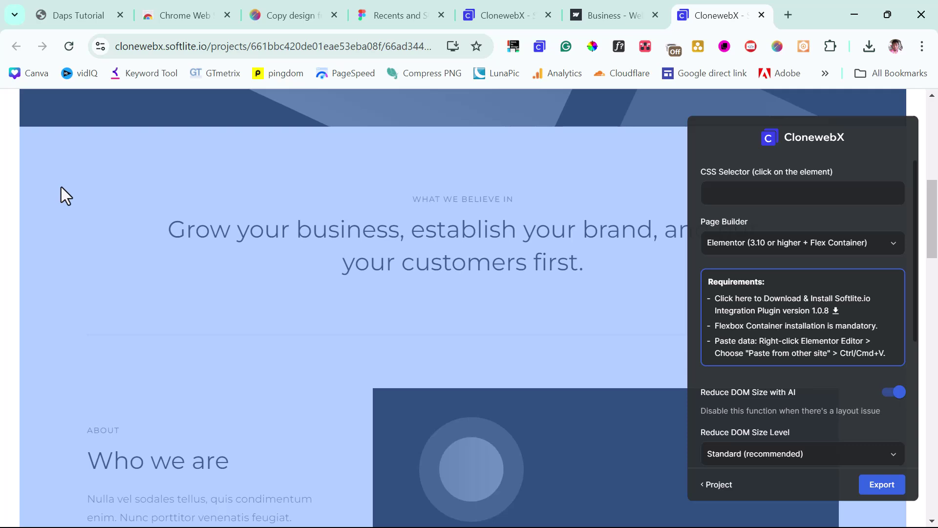
pyautogui.click(133, 170)
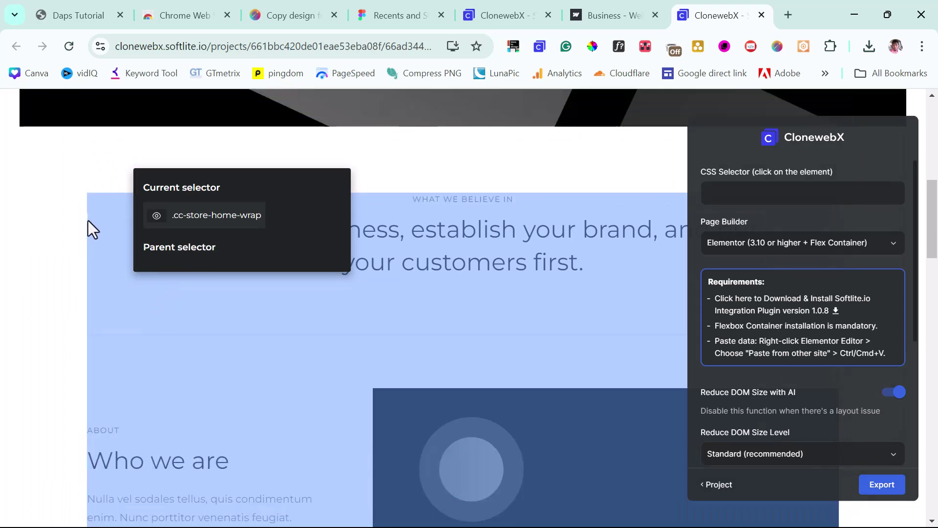
pyautogui.click(88, 220)
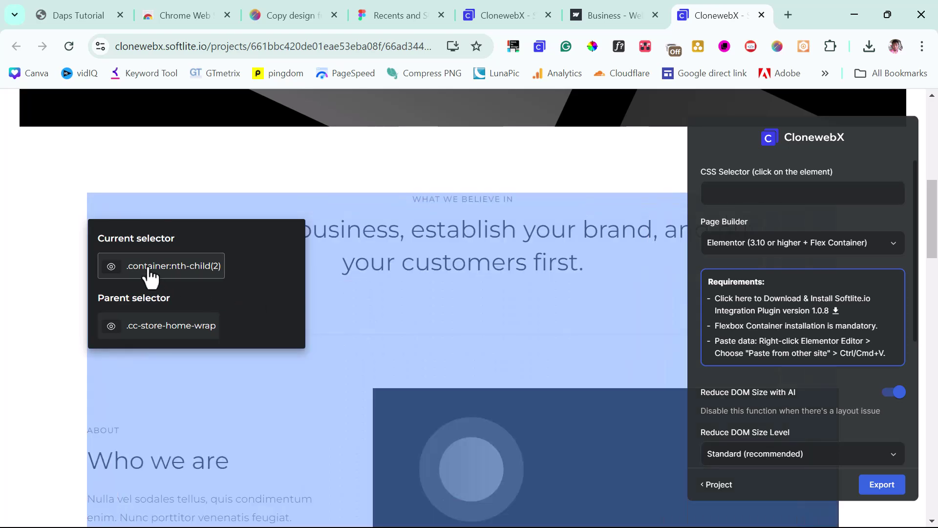
pyautogui.click(150, 275)
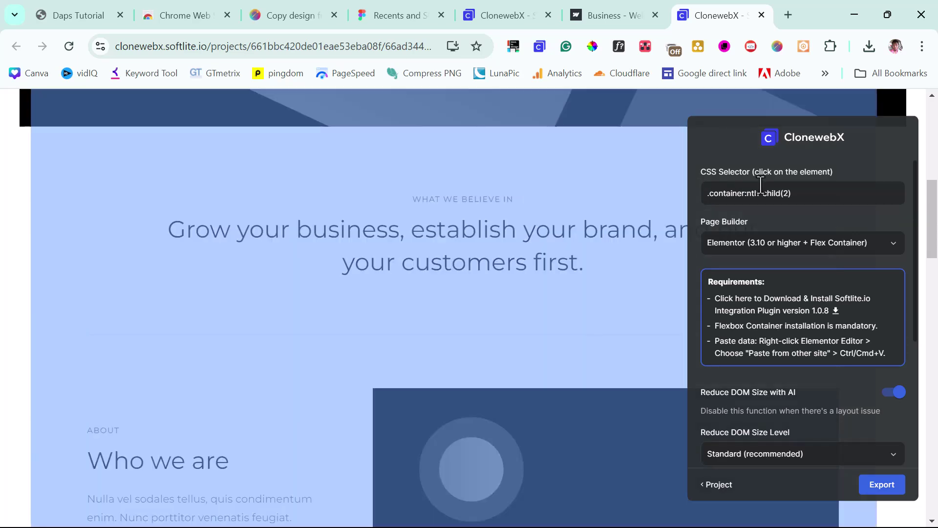
# Check the ClonewebX page builder, DOM size and breakpoint options, and export the selected container for Elementor (3.10 or higher + Flex Container)
pyautogui.tripleClick(782, 194)
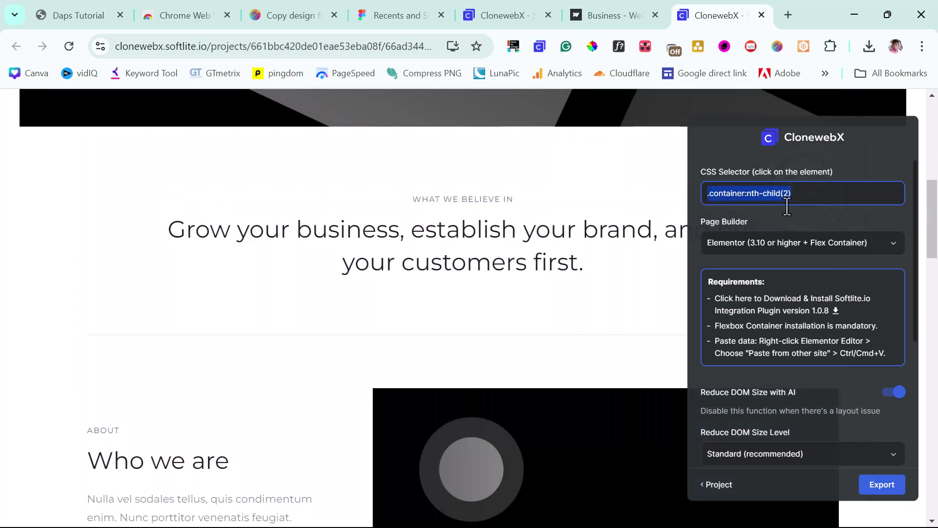
pyautogui.click(755, 249)
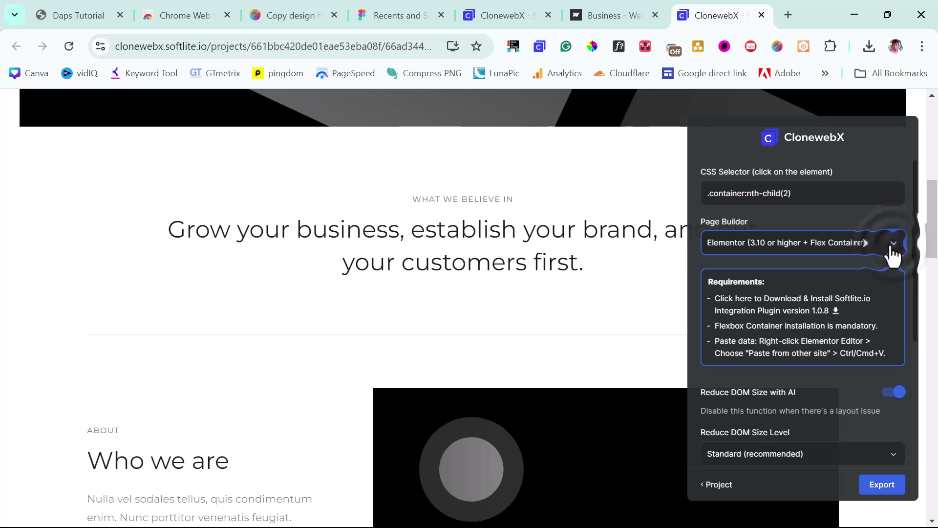
pyautogui.scroll(-3, 788, 308)
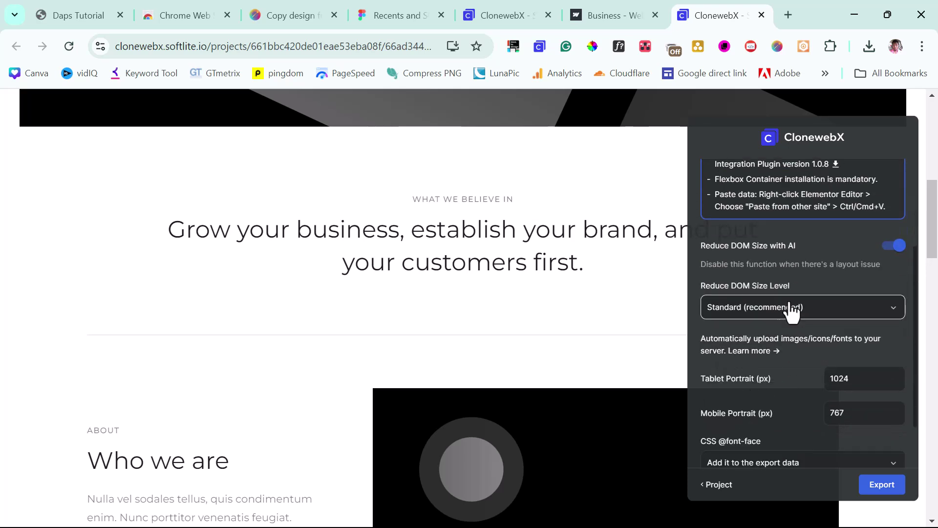
pyautogui.scroll(-2, 834, 303)
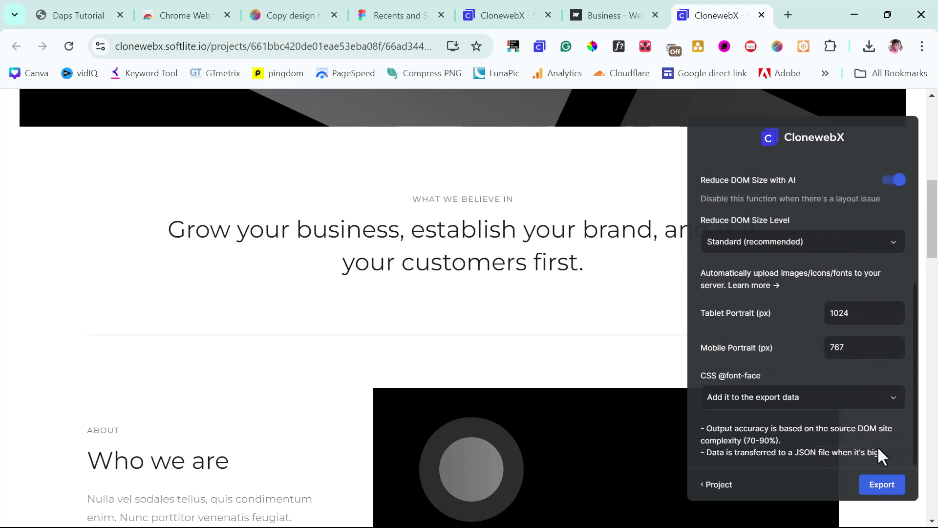
pyautogui.click(883, 485)
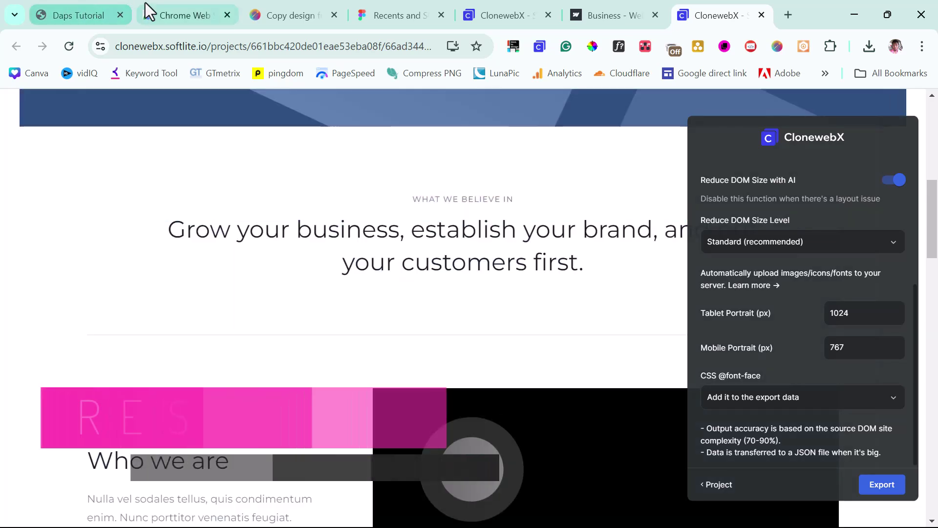
# Open the Resources Saver listing from the Chrome Web Store search results and look over its details
pyautogui.click(155, 7)
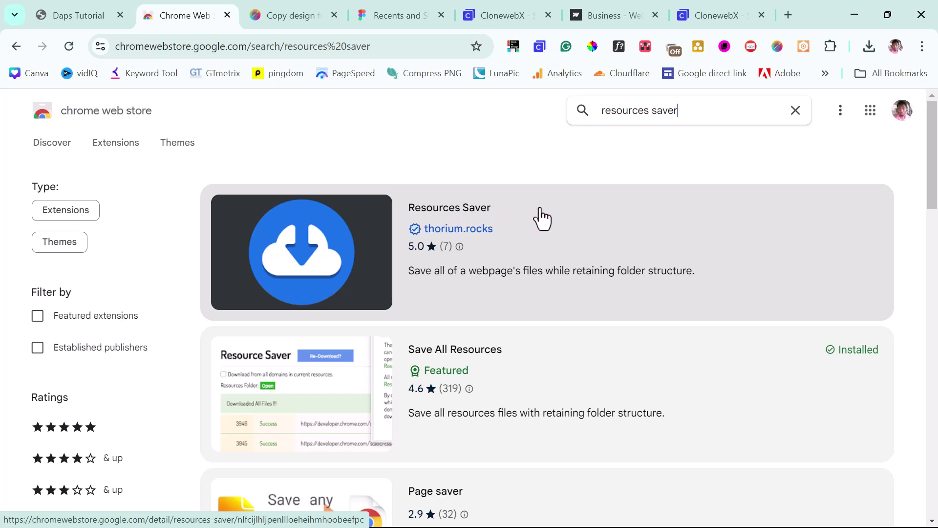
pyautogui.click(447, 217)
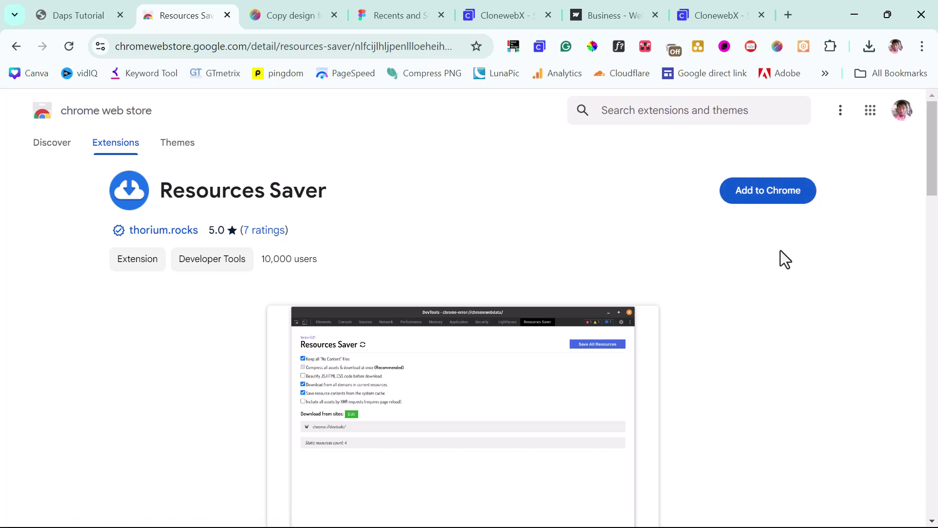
pyautogui.scroll(-1, 780, 254)
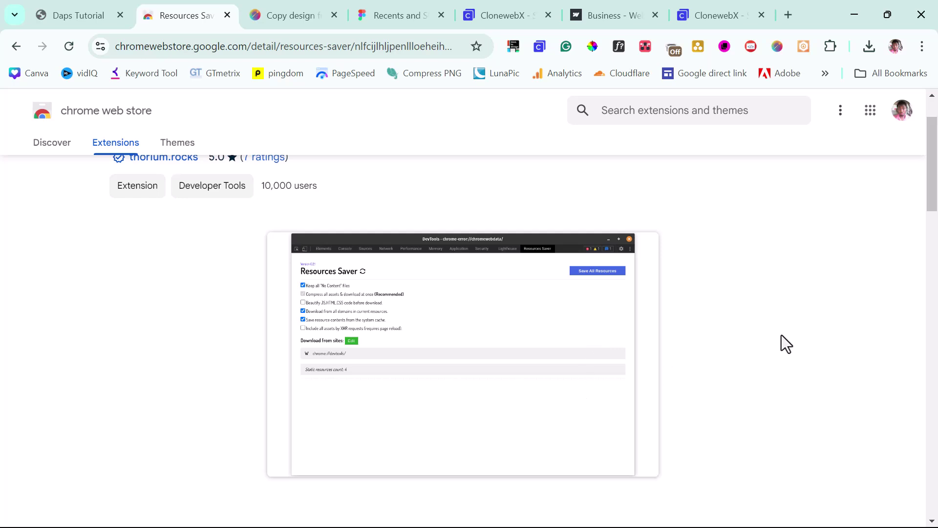
pyautogui.scroll(1, 783, 335)
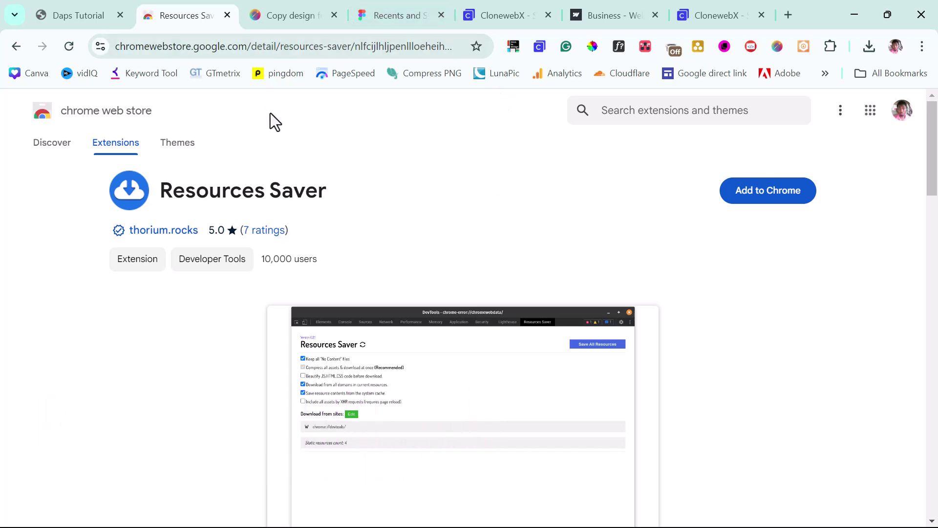
# Capture the full dapstuts.com page with the html.to.design extension at 1440 px and 390 px viewports in the Default theme
pyautogui.click(80, 20)
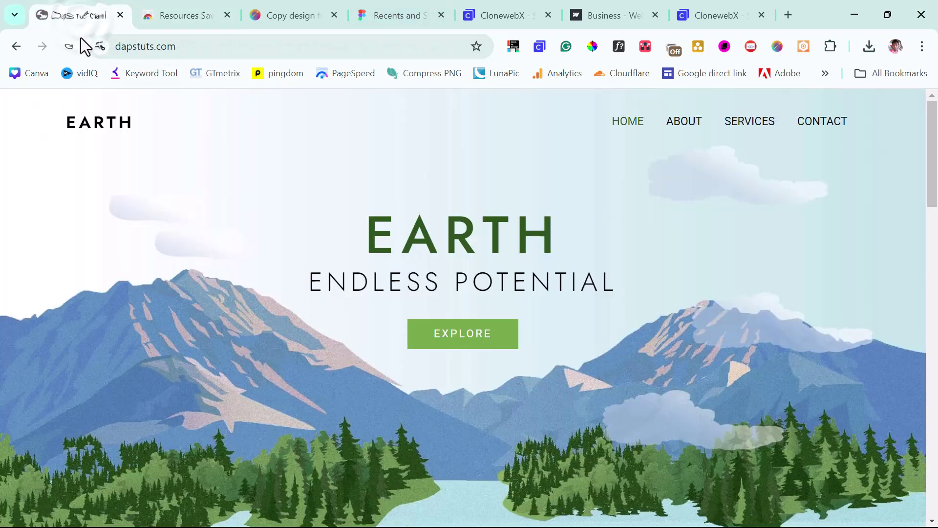
pyautogui.click(513, 47)
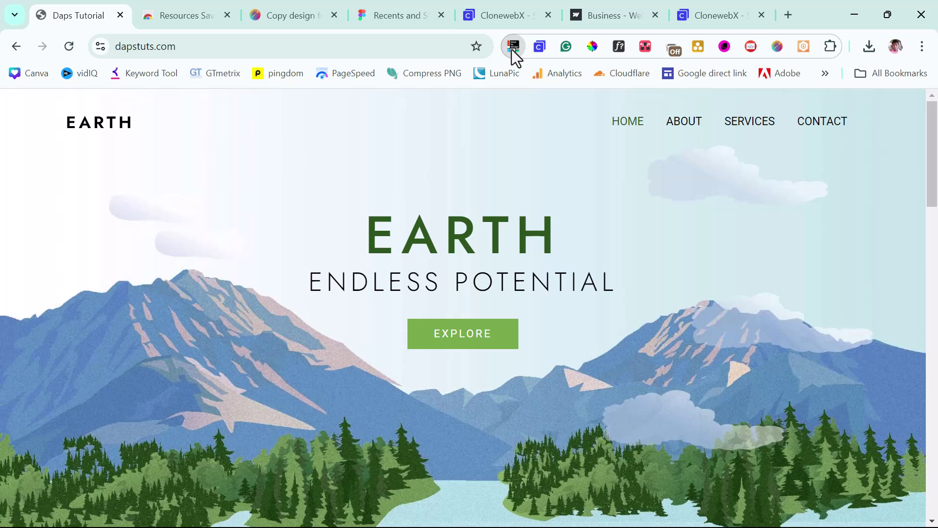
pyautogui.click(512, 48)
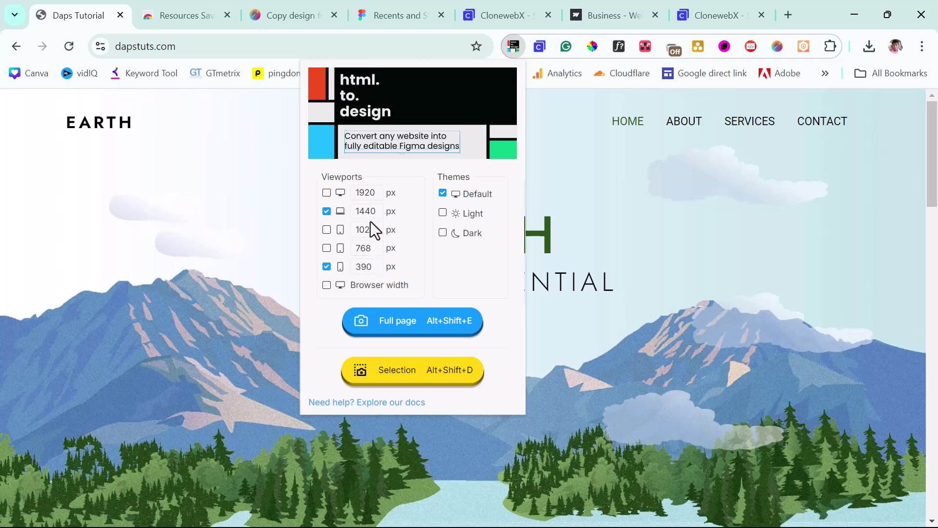
pyautogui.doubleClick(371, 193)
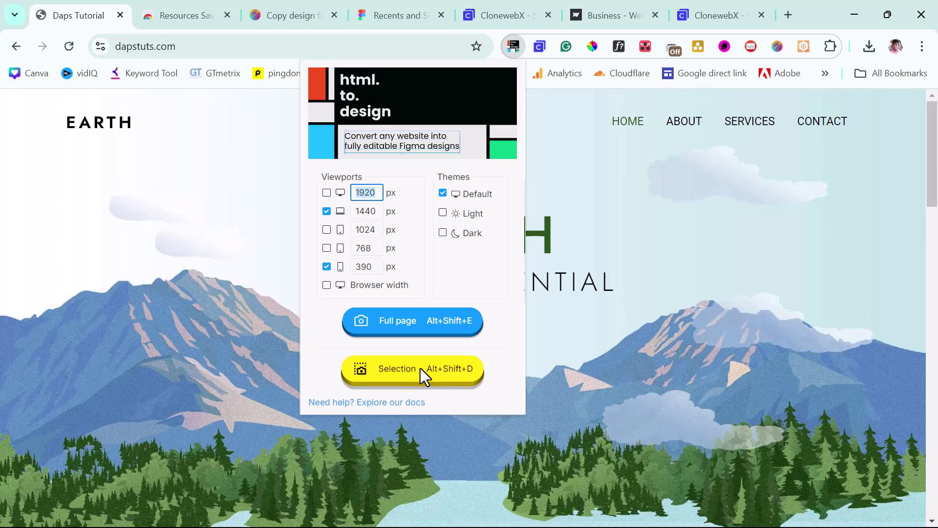
pyautogui.click(392, 322)
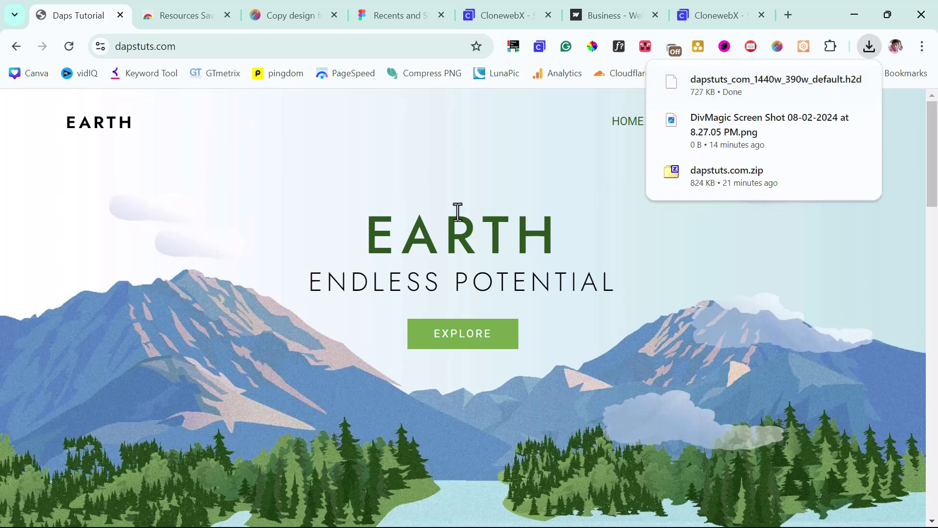
# Switch to Figma, open the Daps Tuts design file and launch the html.to.design plugin
pyautogui.click(393, 14)
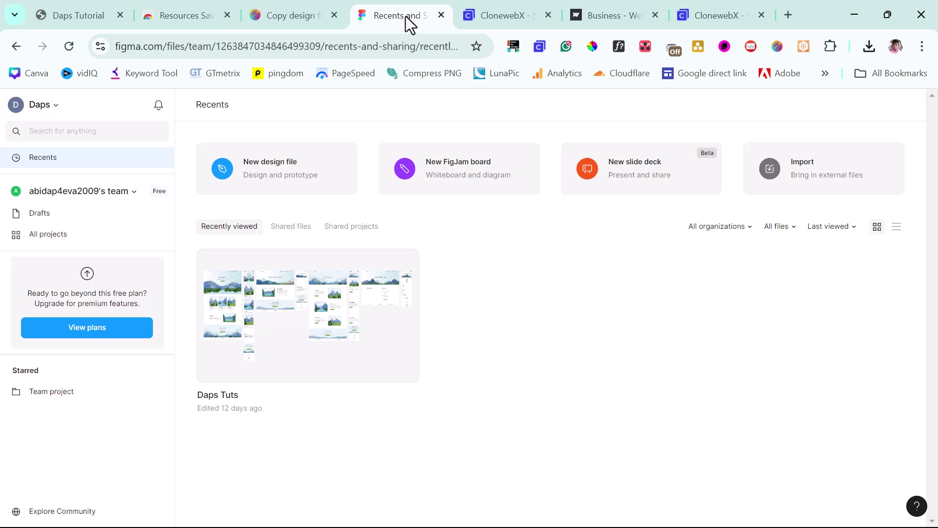
pyautogui.doubleClick(275, 327)
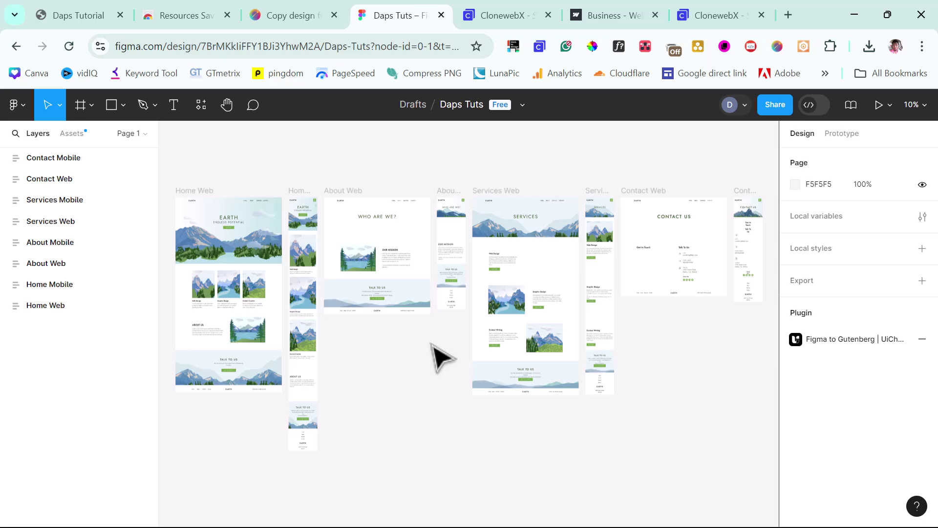
pyautogui.click(11, 113)
pyautogui.moveTo(72, 314)
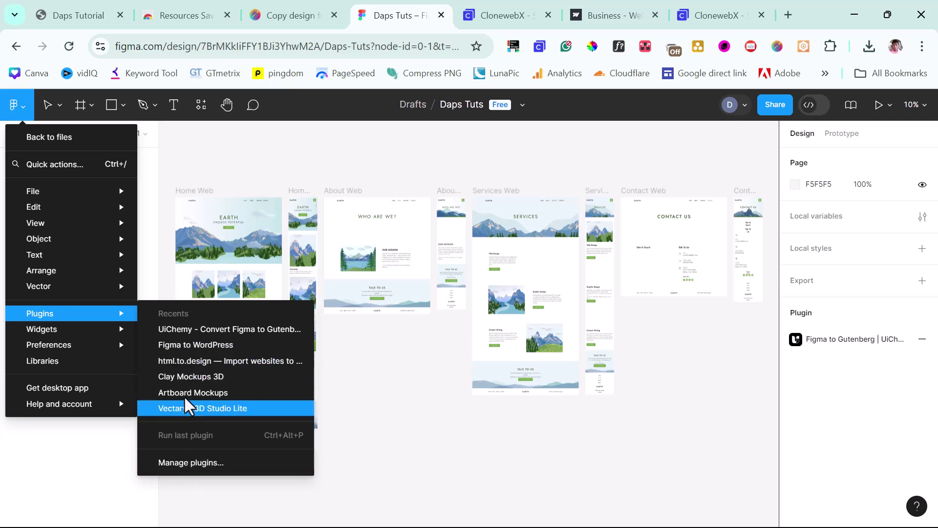
pyautogui.click(185, 363)
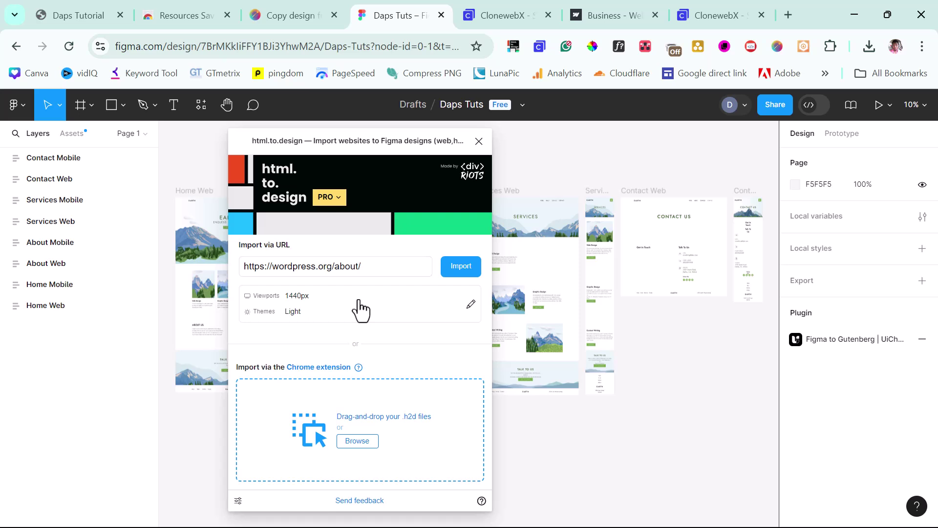
# Import the downloaded dapstuts_com_1440w_390w_default.h2d file into the Figma design through the html.to.design plugin
pyautogui.click(389, 265)
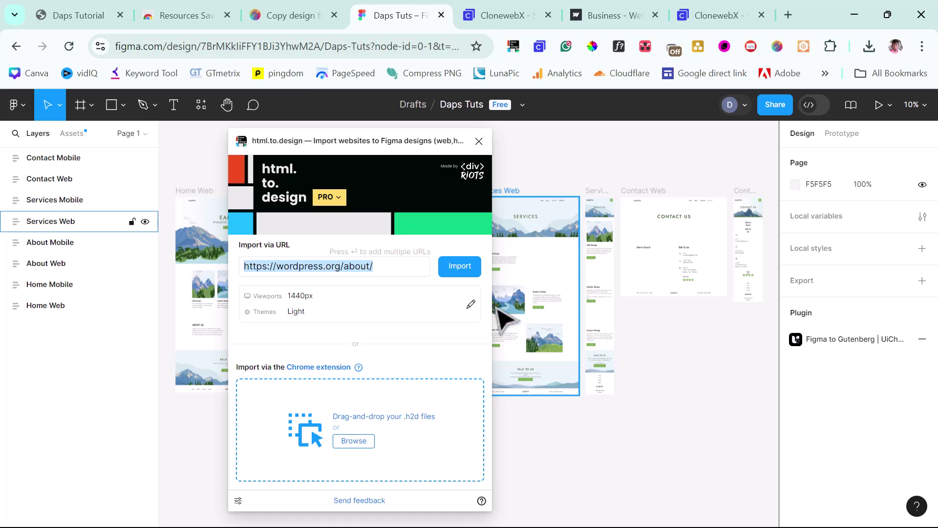
pyautogui.click(869, 47)
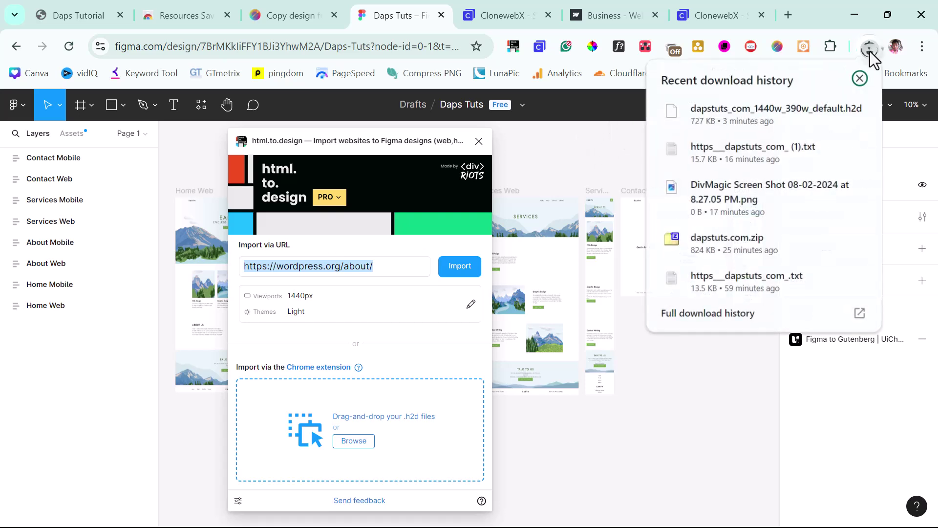
pyautogui.moveTo(771, 120); pyautogui.dragTo(344, 423)
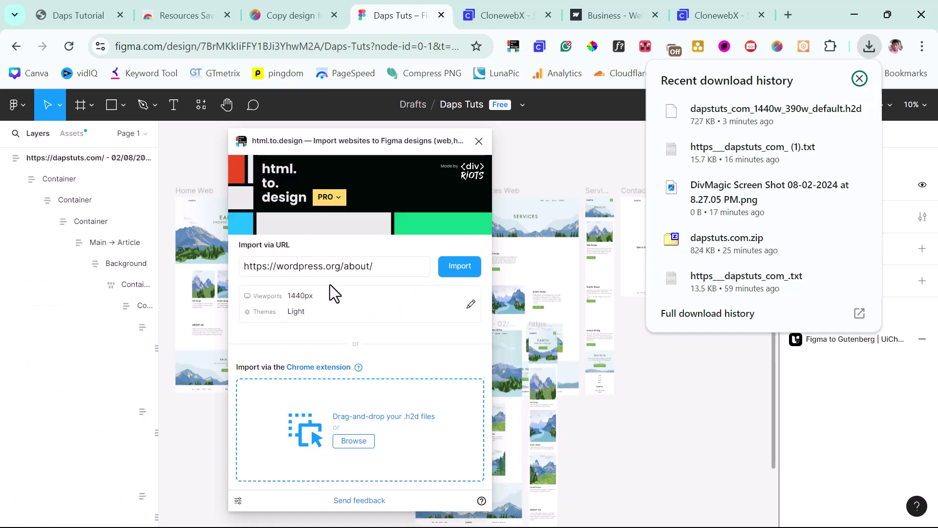
# Close html.to.design and move the imported frames below the existing designs: desktop to about X 1651, Y 2929, mobile to about X 3667, Y 3534
pyautogui.click(480, 142)
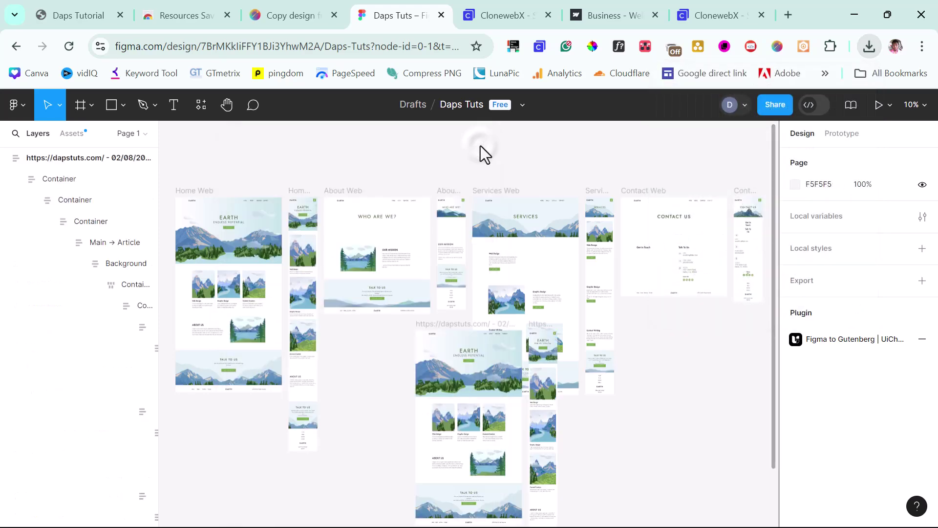
pyautogui.moveTo(453, 326); pyautogui.dragTo(377, 377)
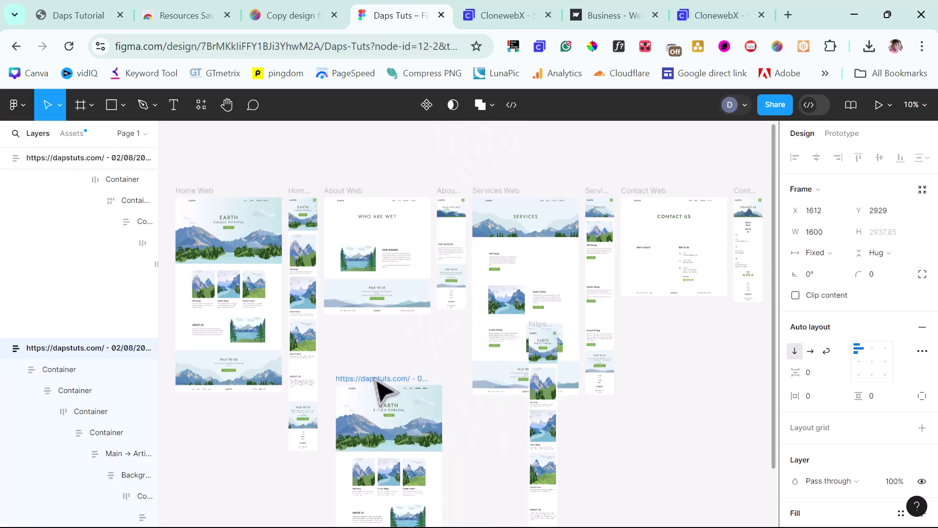
pyautogui.click(554, 351)
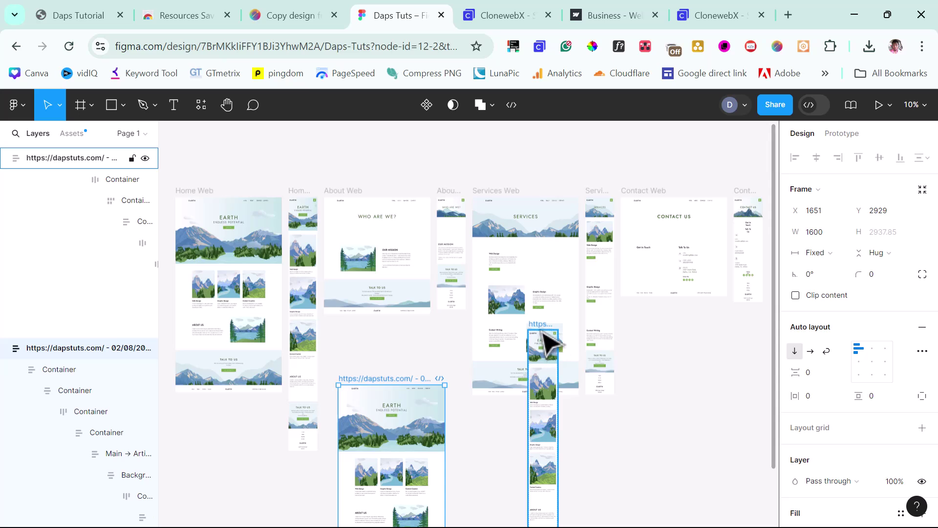
pyautogui.moveTo(536, 363); pyautogui.dragTo(490, 426)
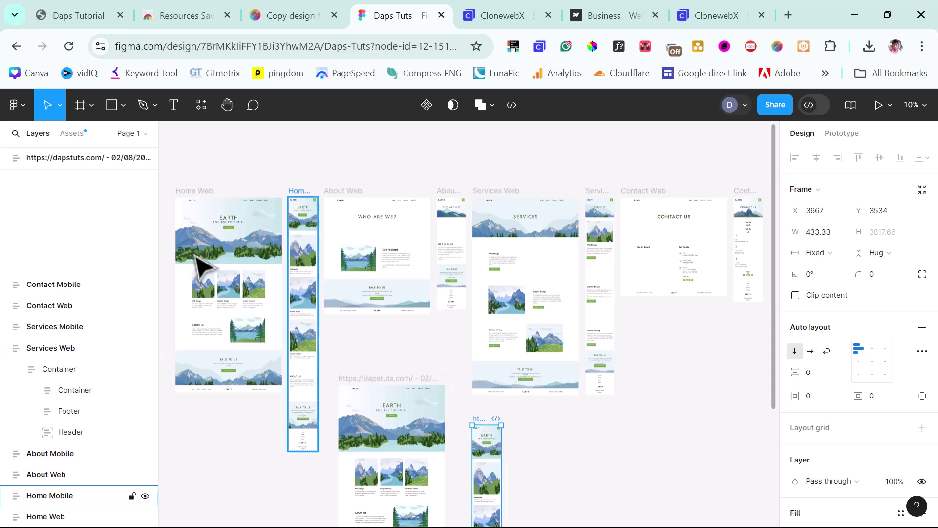
# Drill into the Home Web frame's nested layers to select its Main → Article layer
pyautogui.click(219, 248)
pyautogui.doubleClick(218, 248)
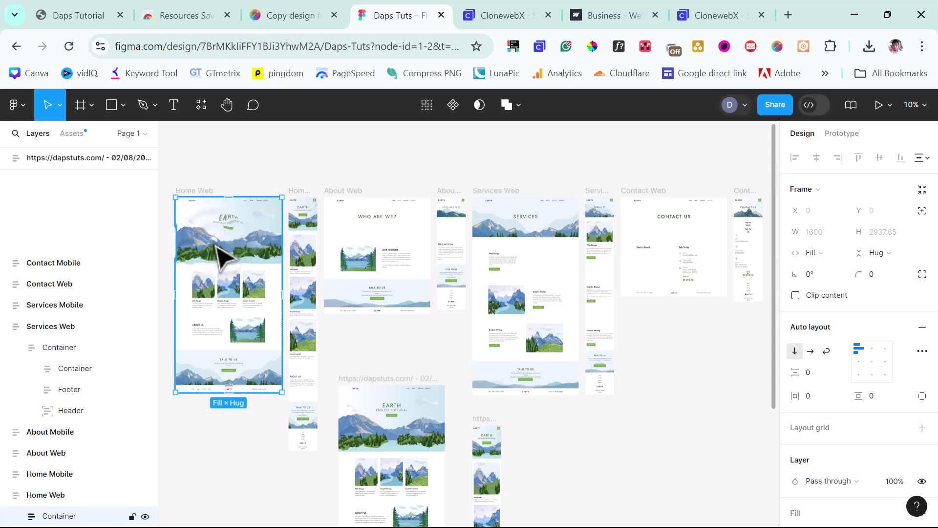
pyautogui.doubleClick(218, 248)
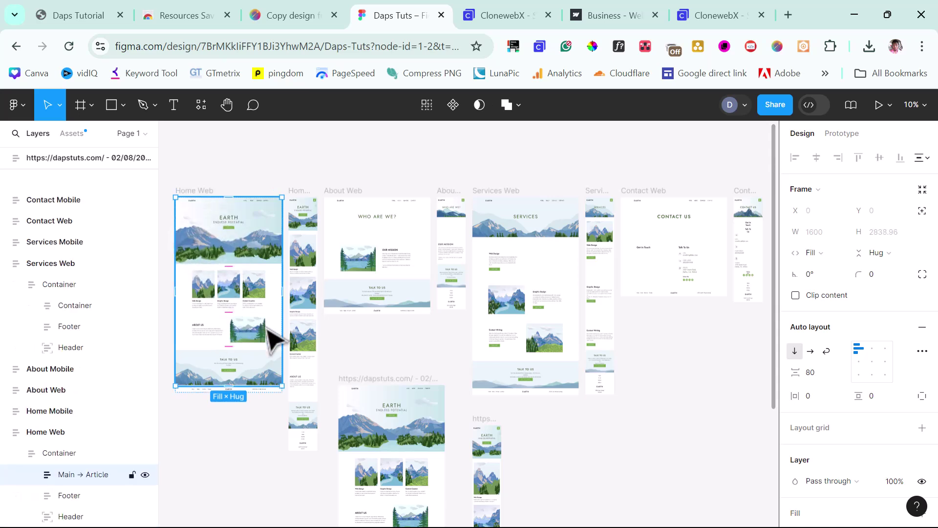